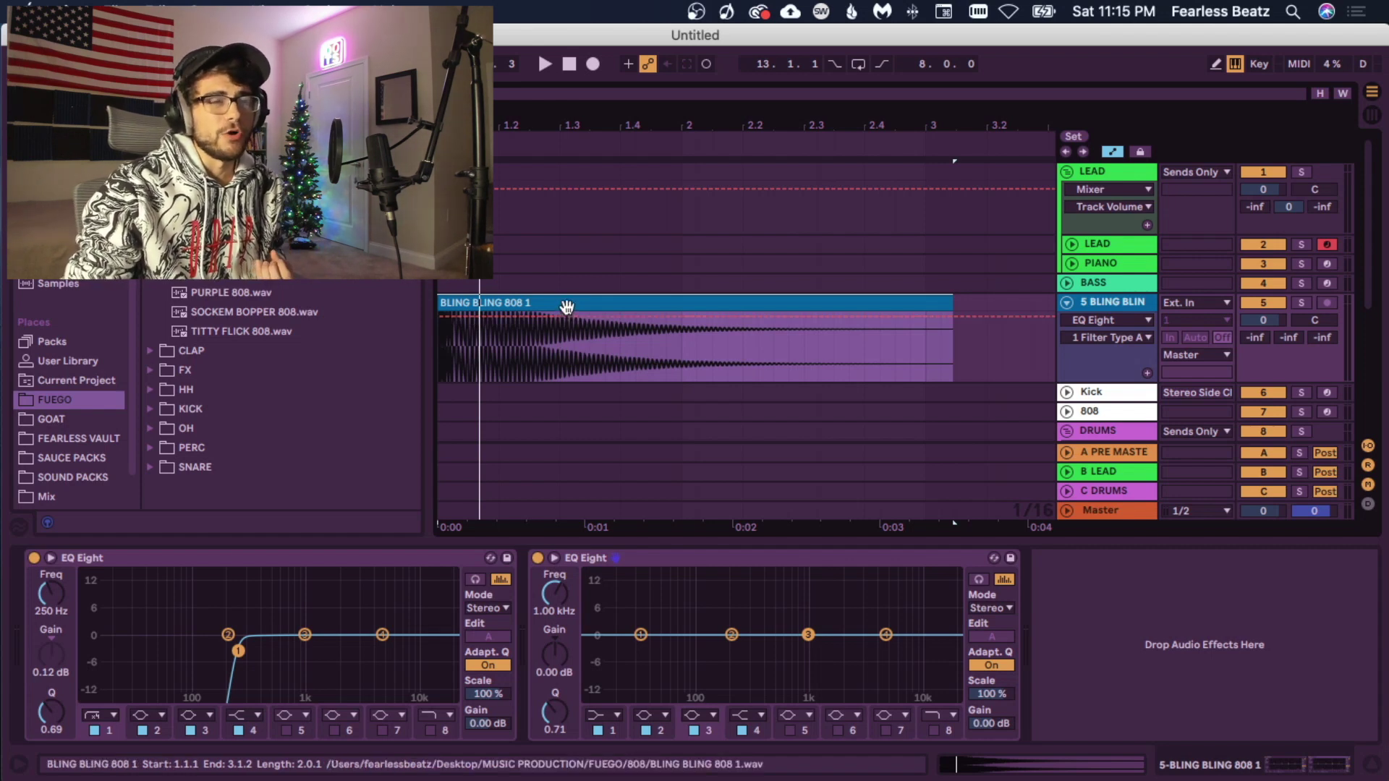
click(388, 555)
click(600, 561)
click(149, 611)
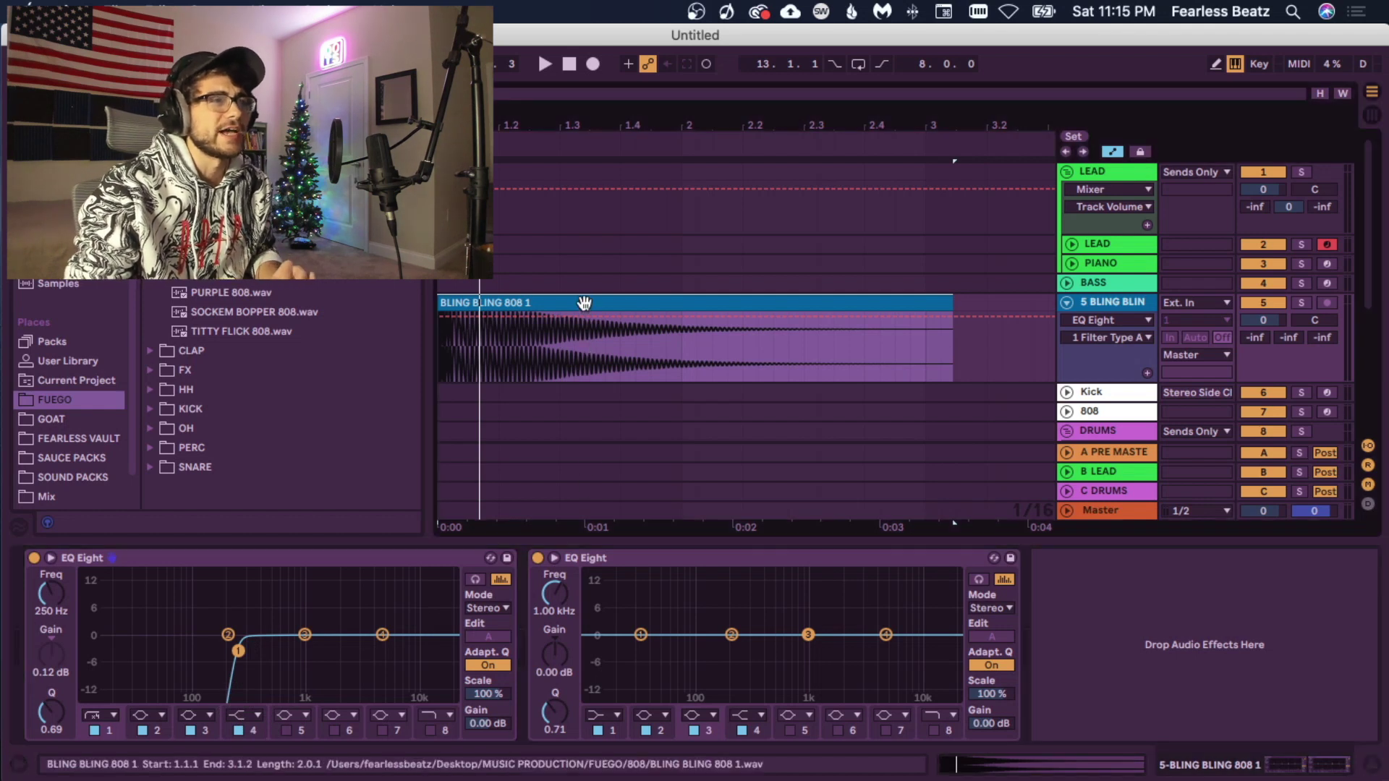
click(614, 560)
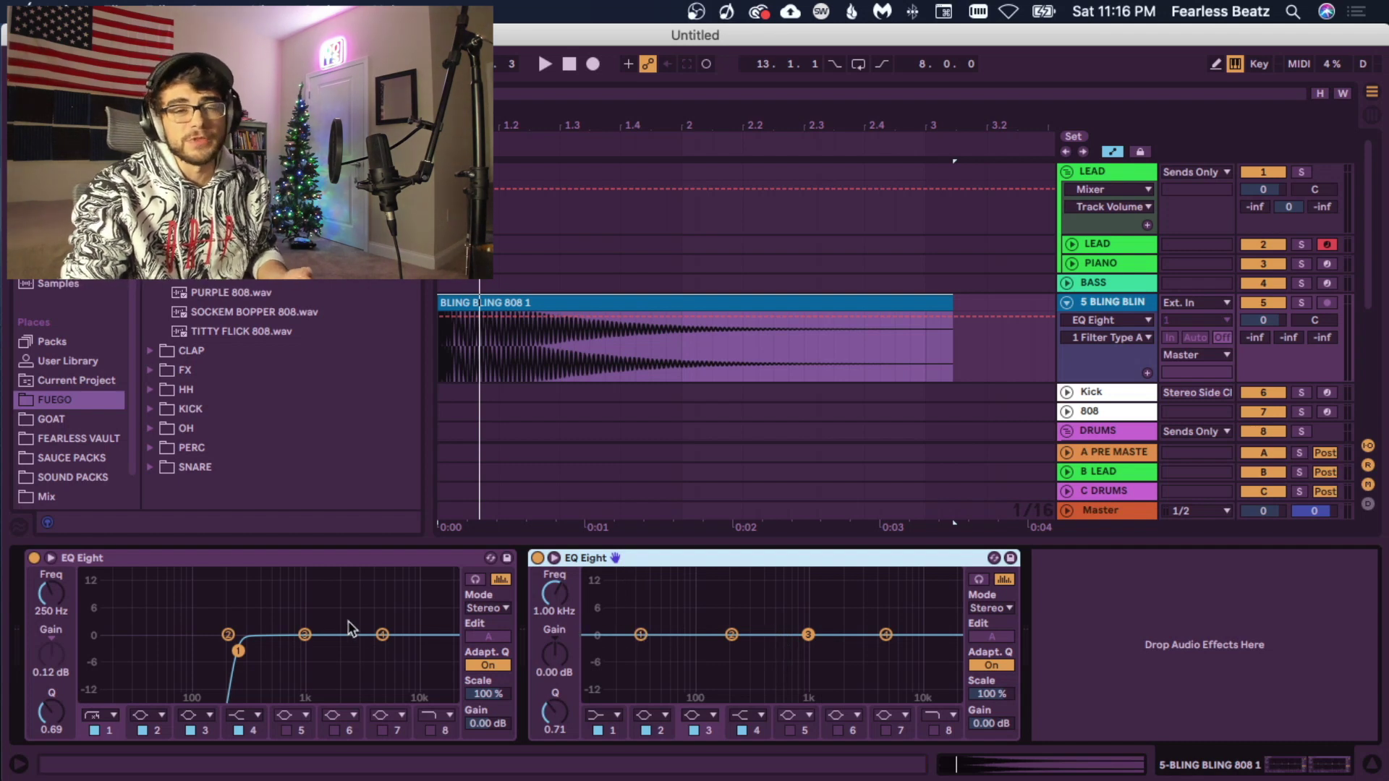
Step: Play the BLING BLING 808 clip with the first EQ Eight bypassed and enabled, comparing the low end in both spectrum displays
key(space)
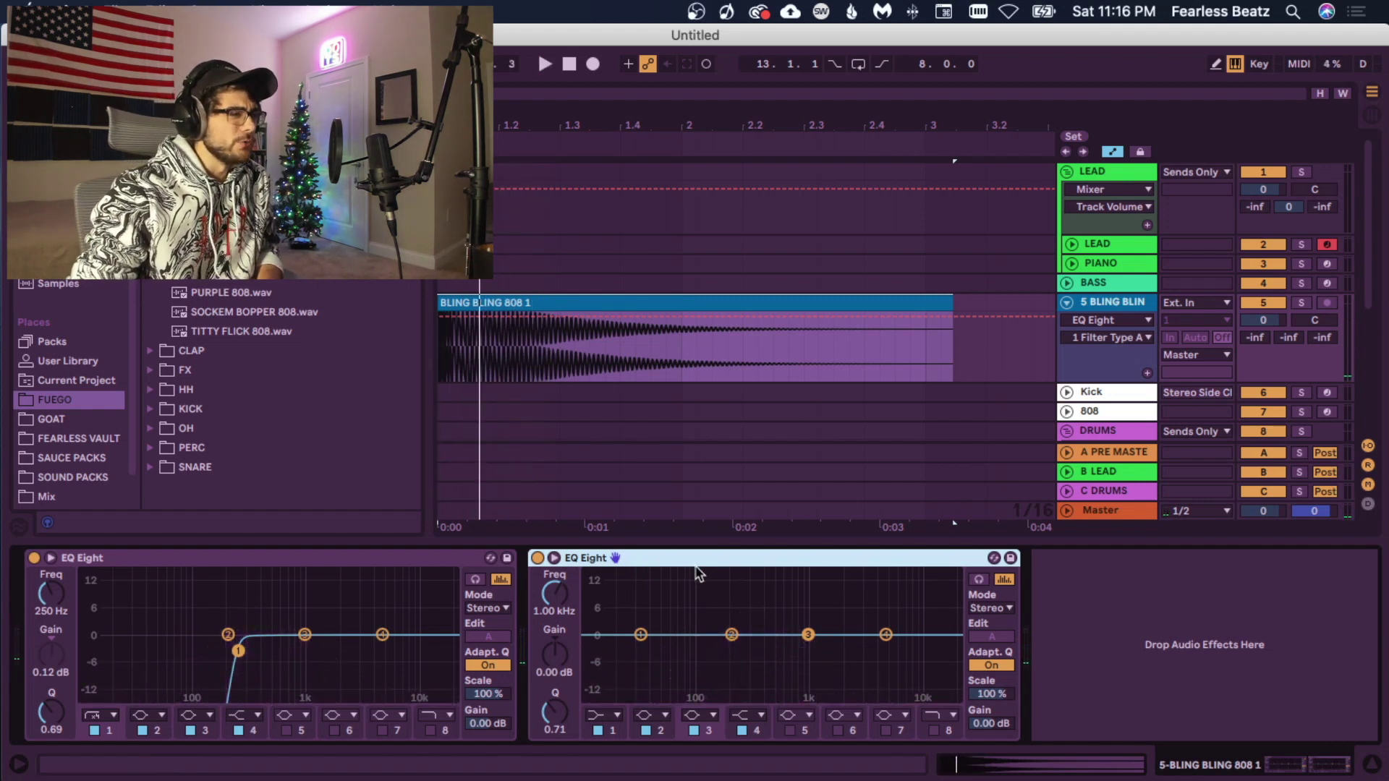
click(526, 303)
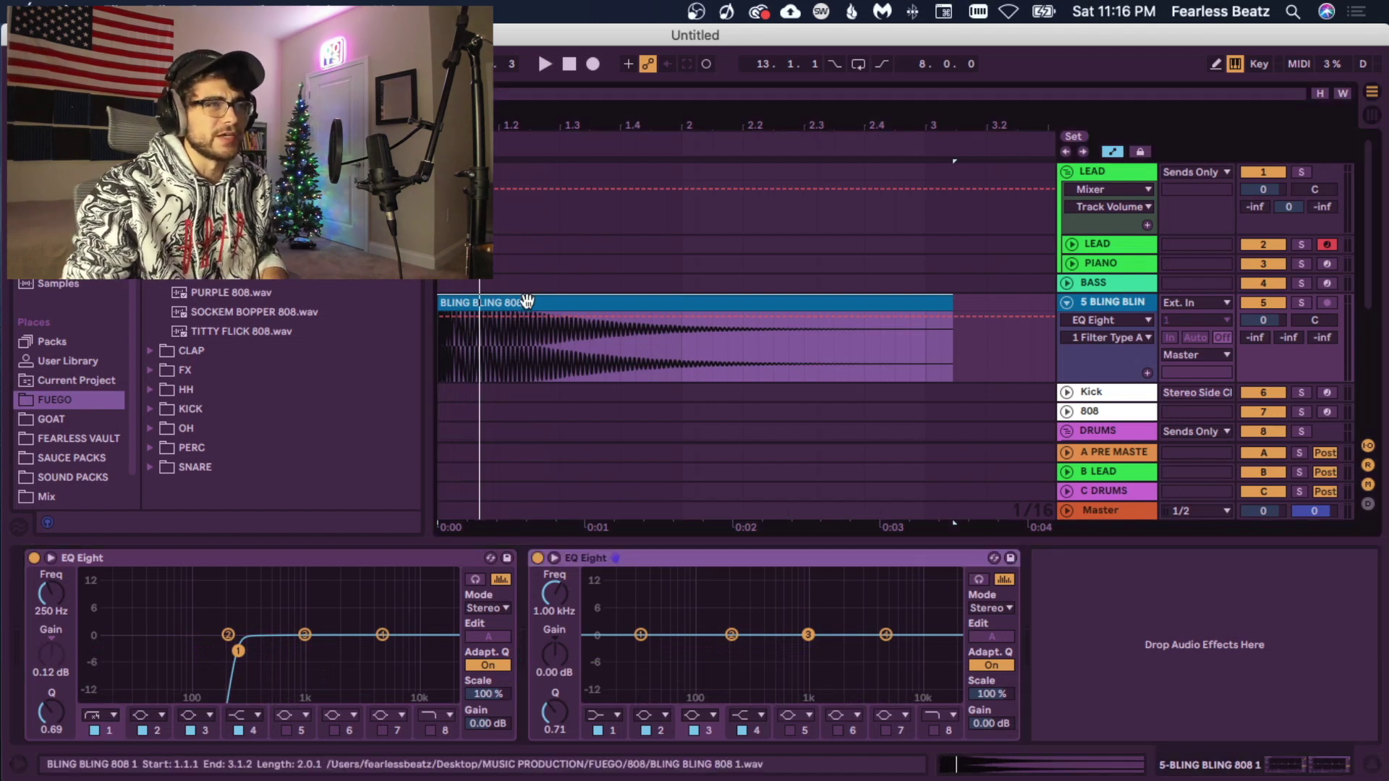
click(34, 559)
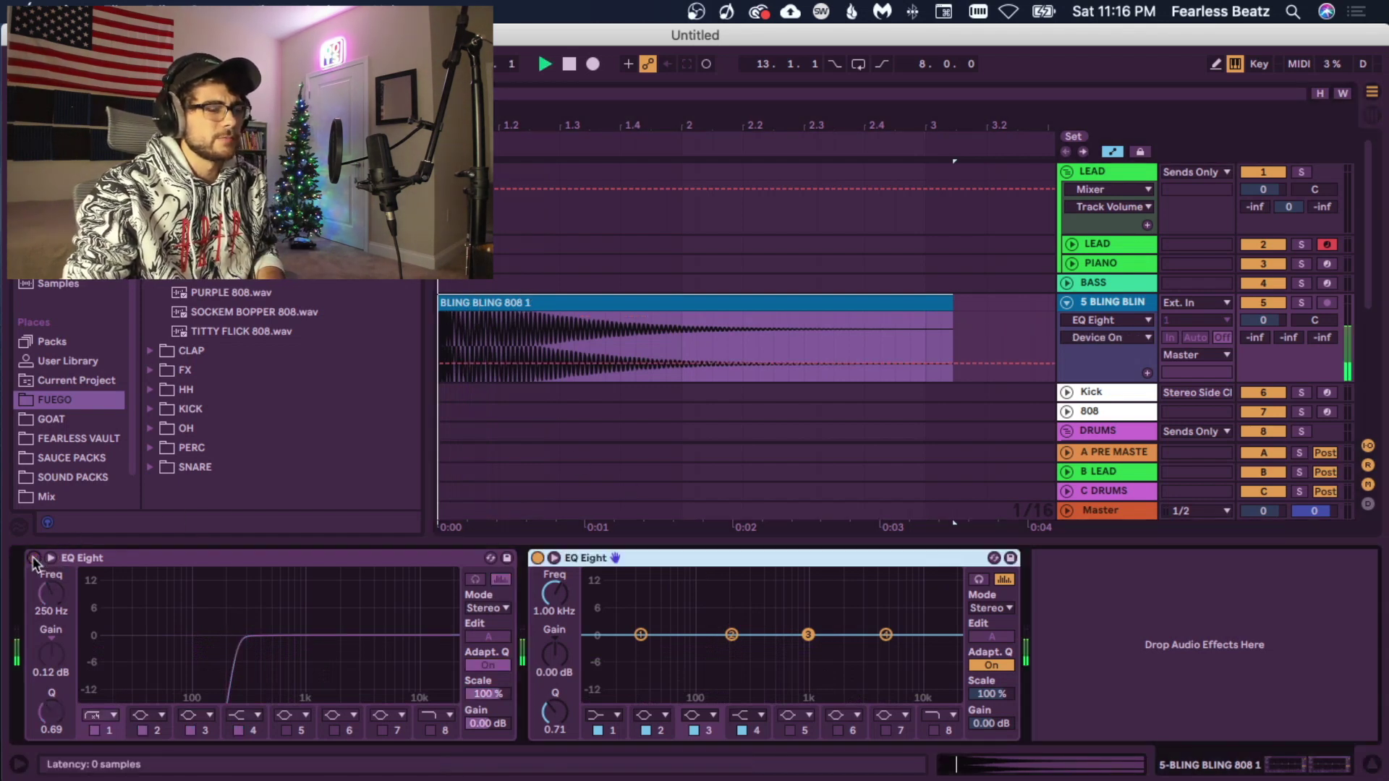
key(space)
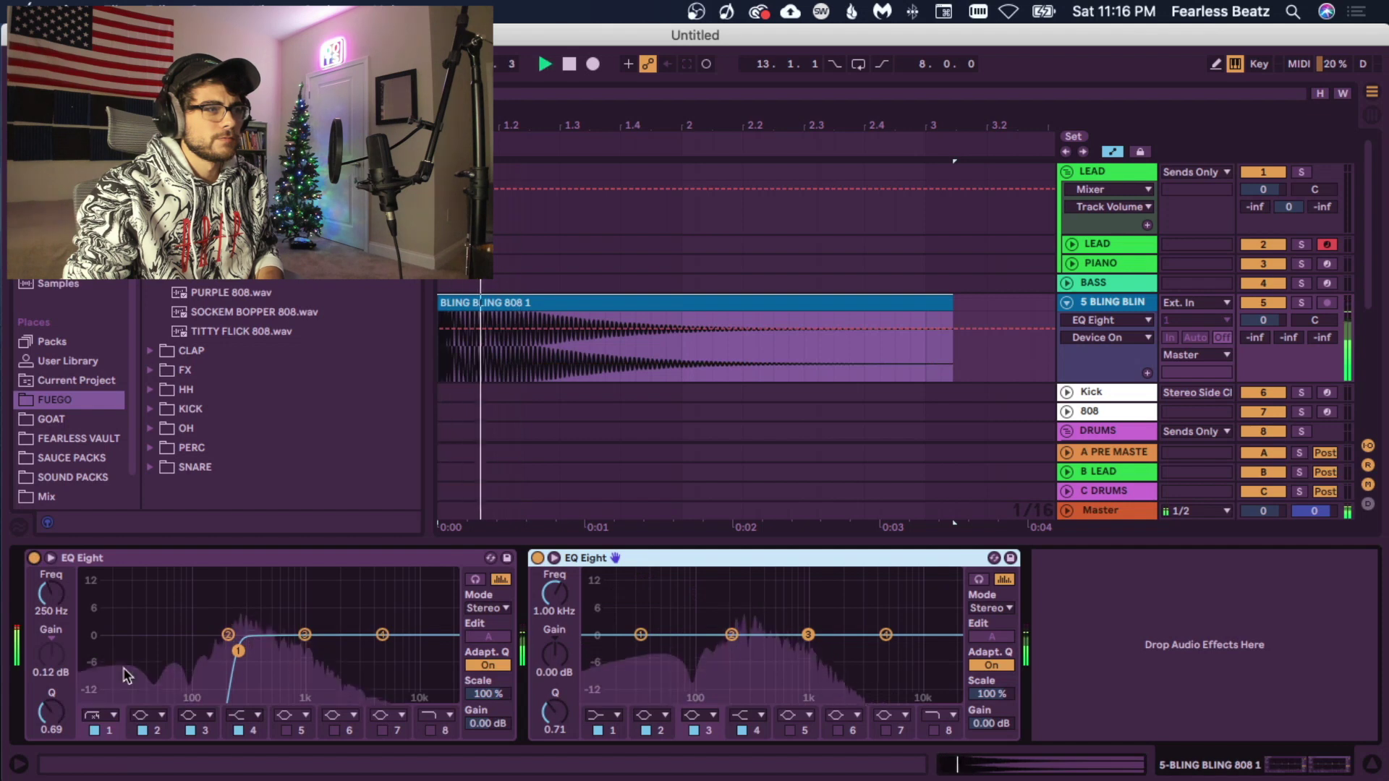
key(space)
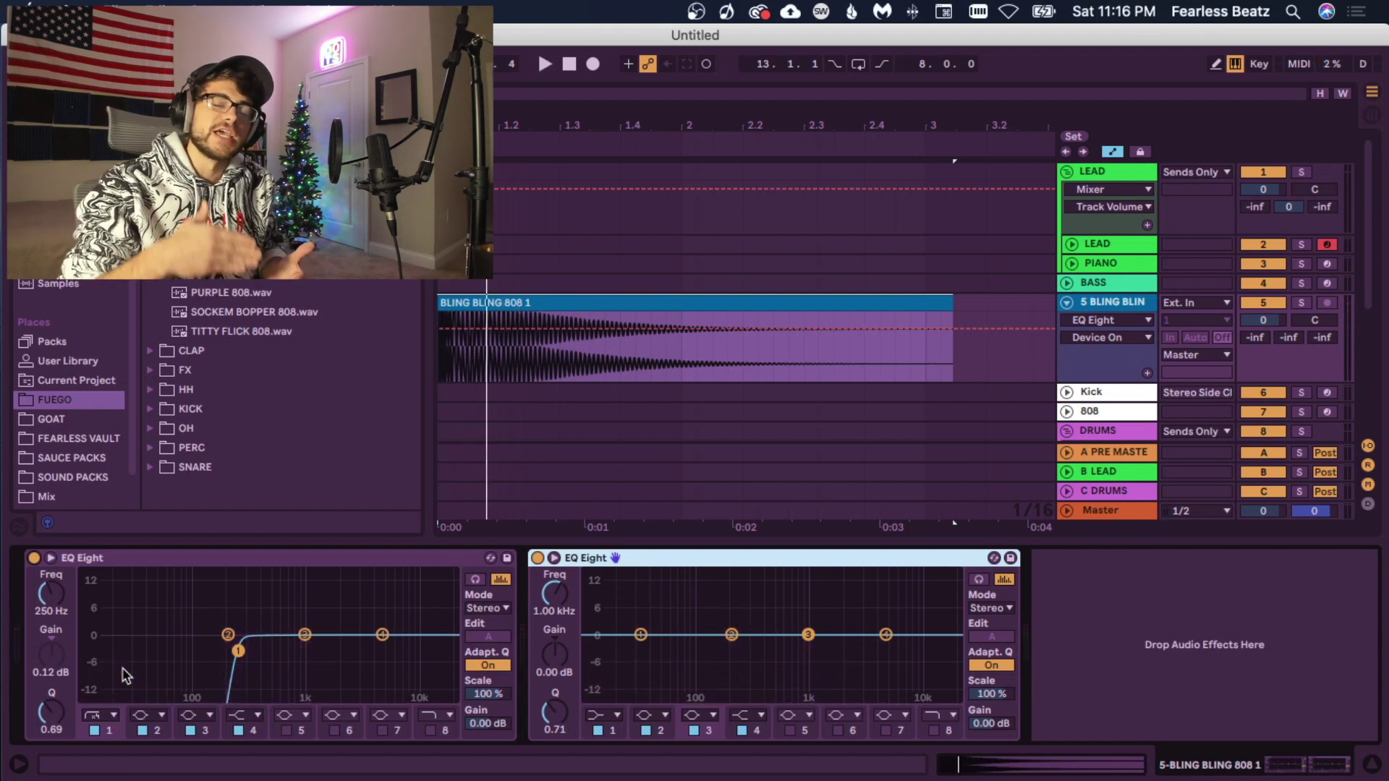
key(space)
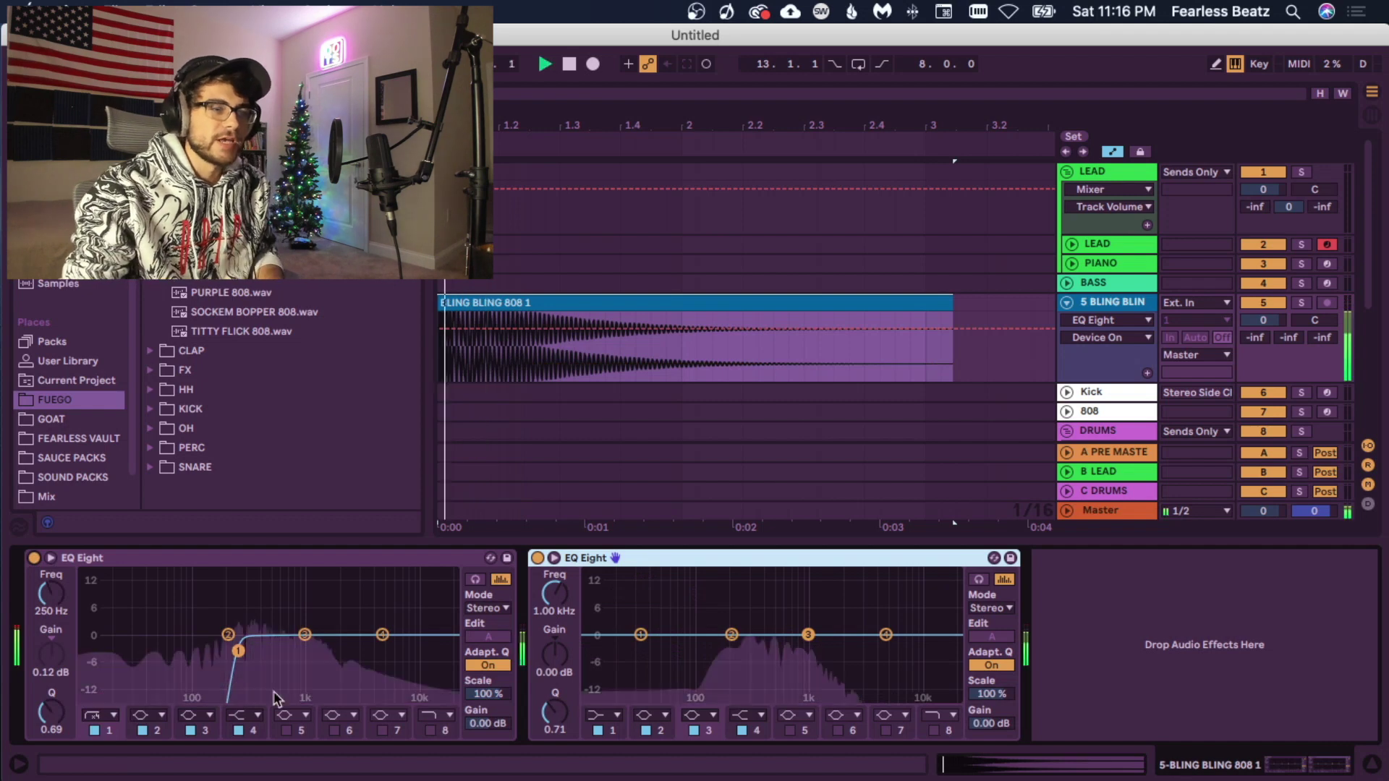
key(space)
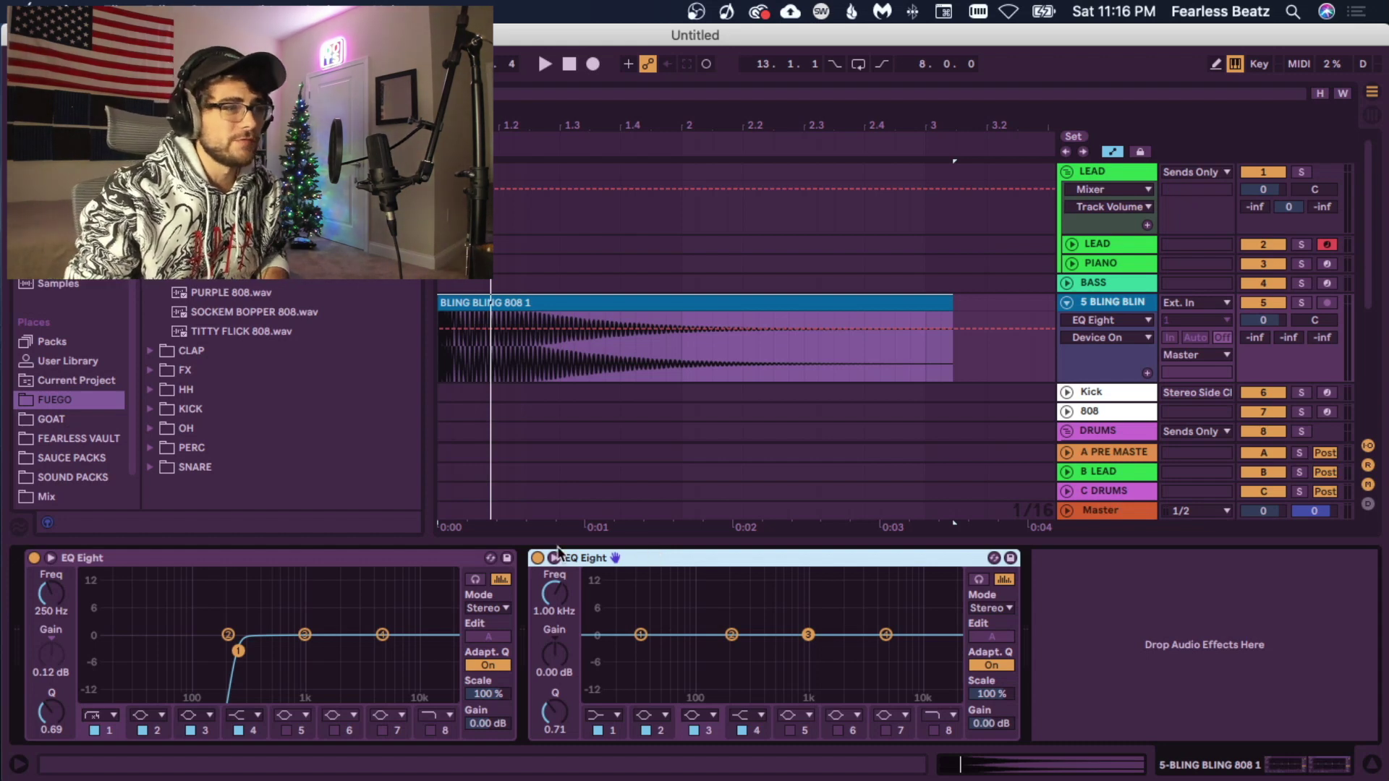
Step: Delete the flat second EQ Eight from the 808 track and play the clip through the remaining low-cut EQ
click(433, 557)
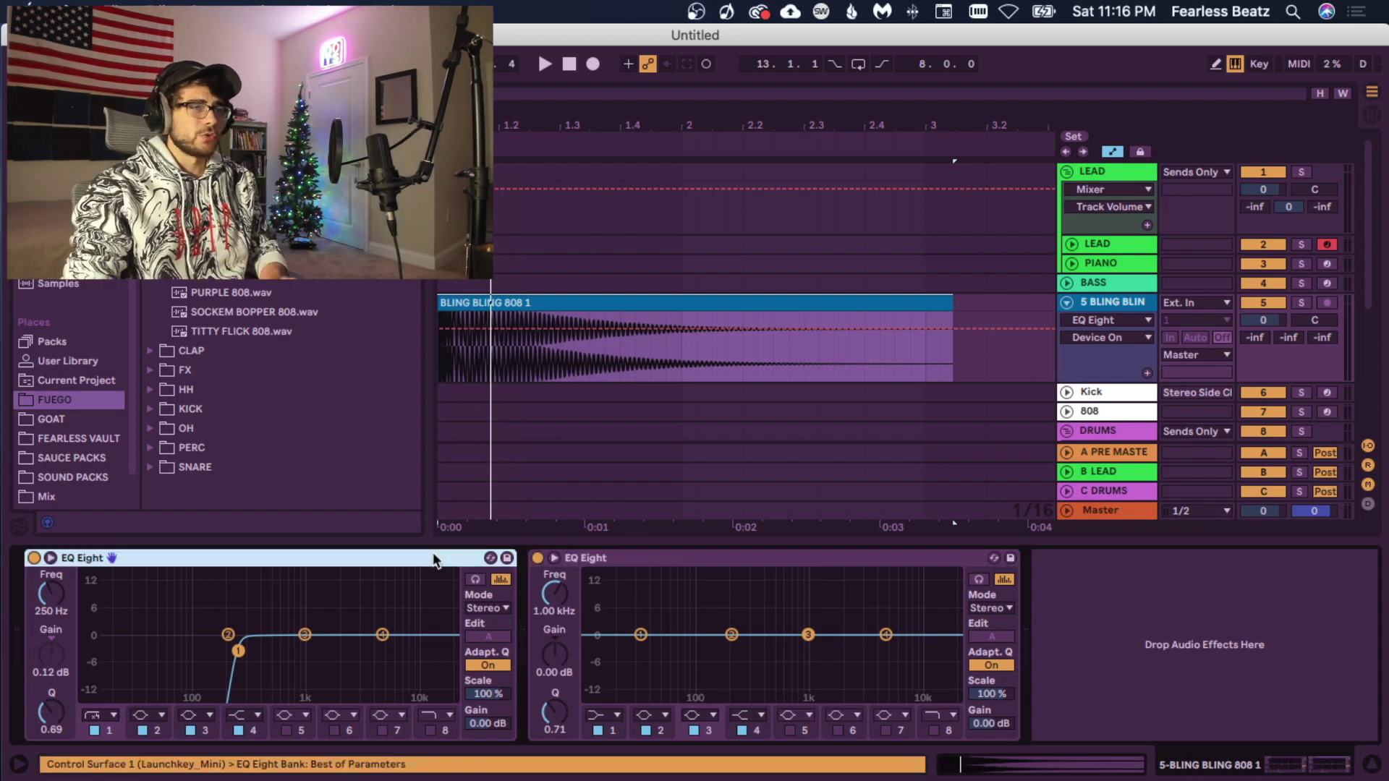
click(576, 559)
key(Delete)
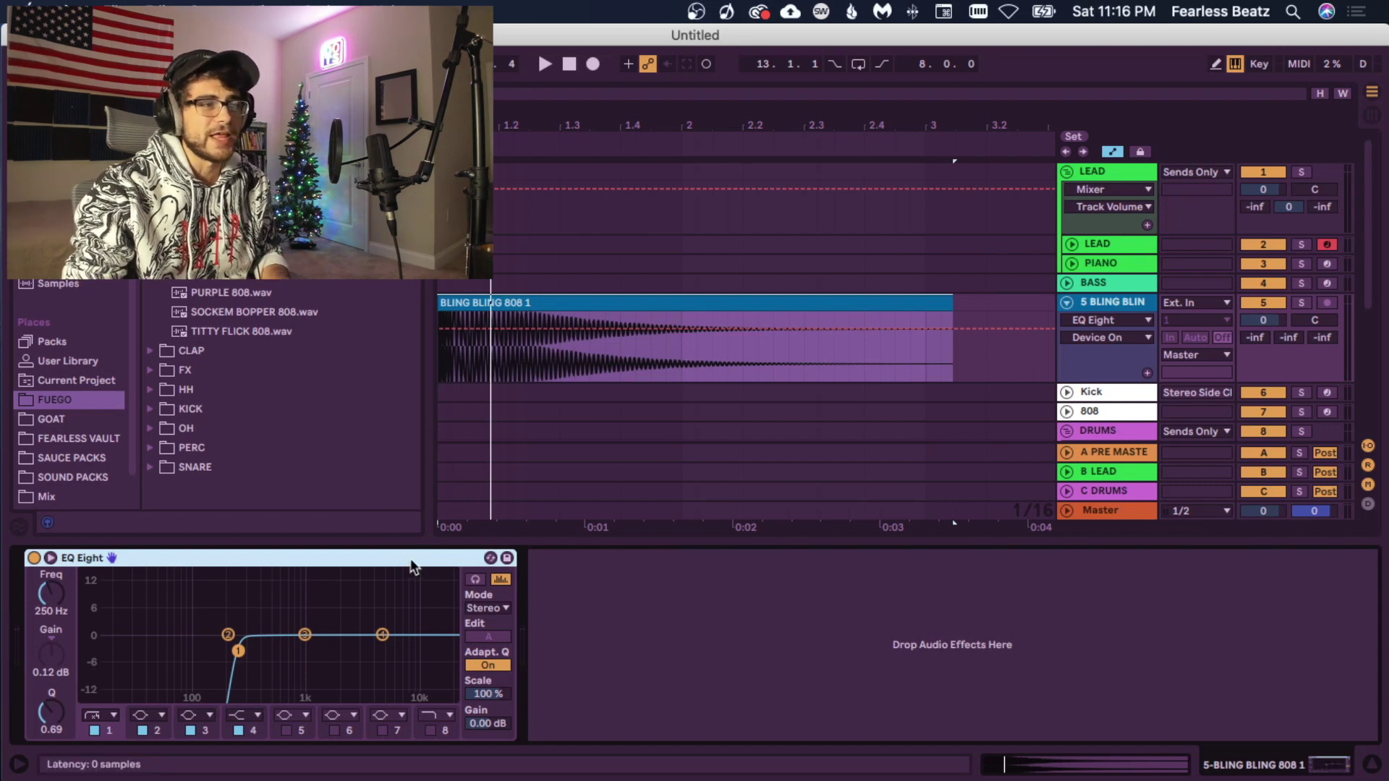
key(space)
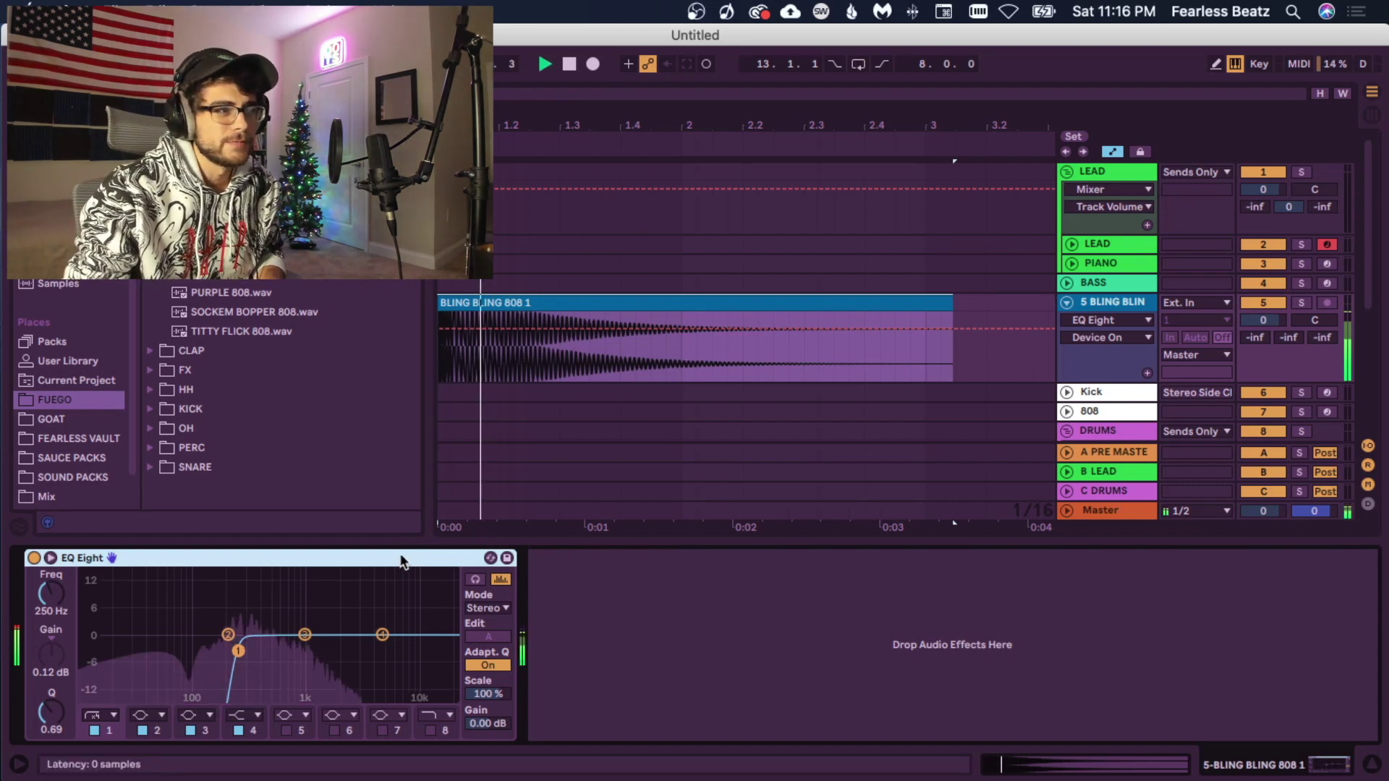
key(space)
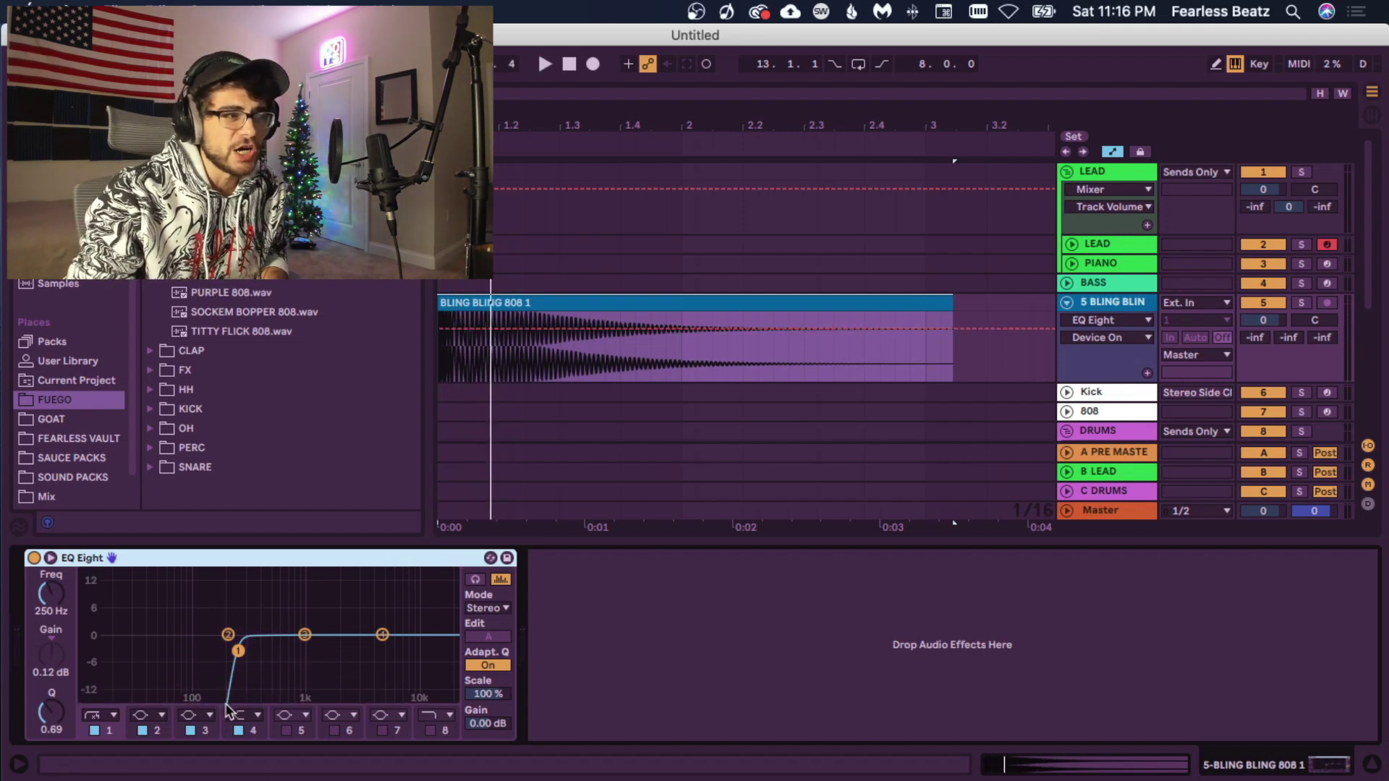
Step: Freeze the BLING BLING 808 track and flatten it to render the EQ into the audio
right_click(1110, 305)
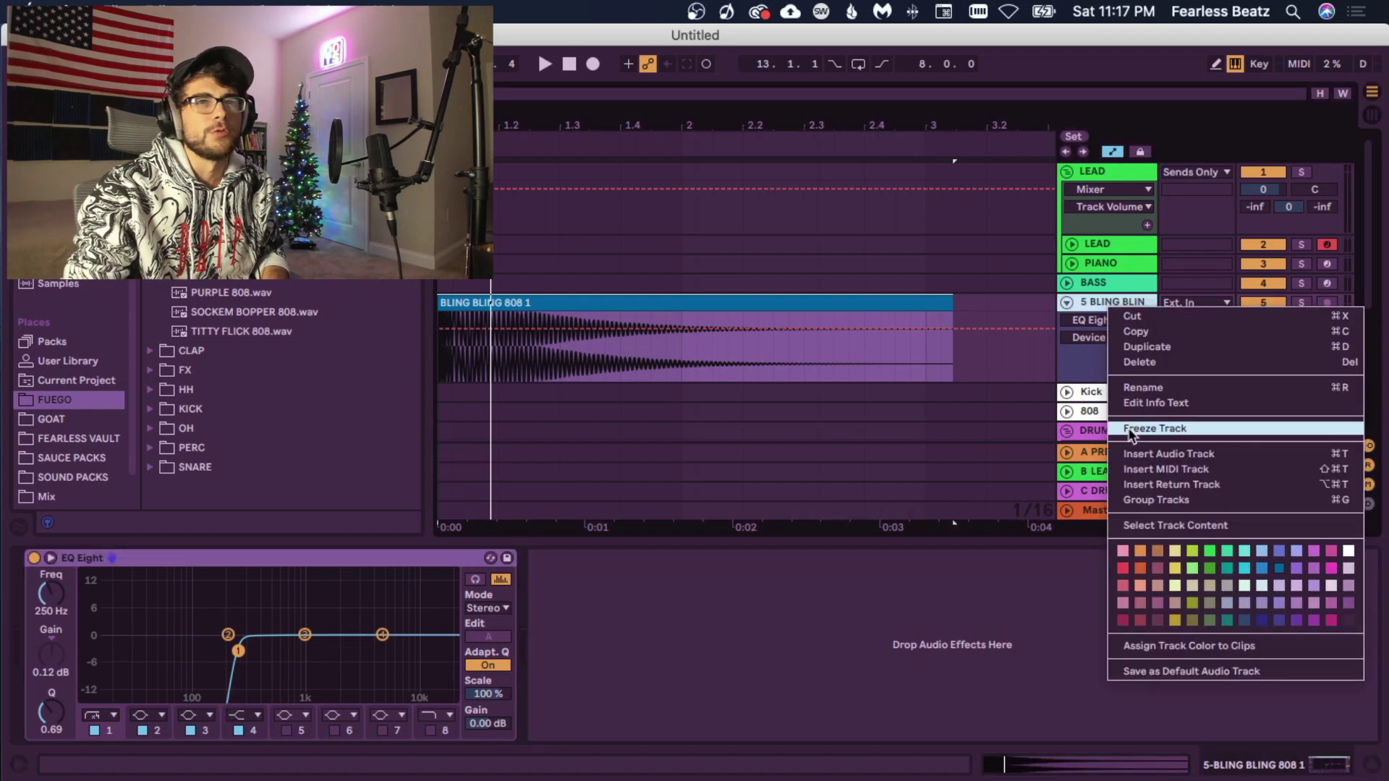
click(1163, 431)
right_click(1110, 307)
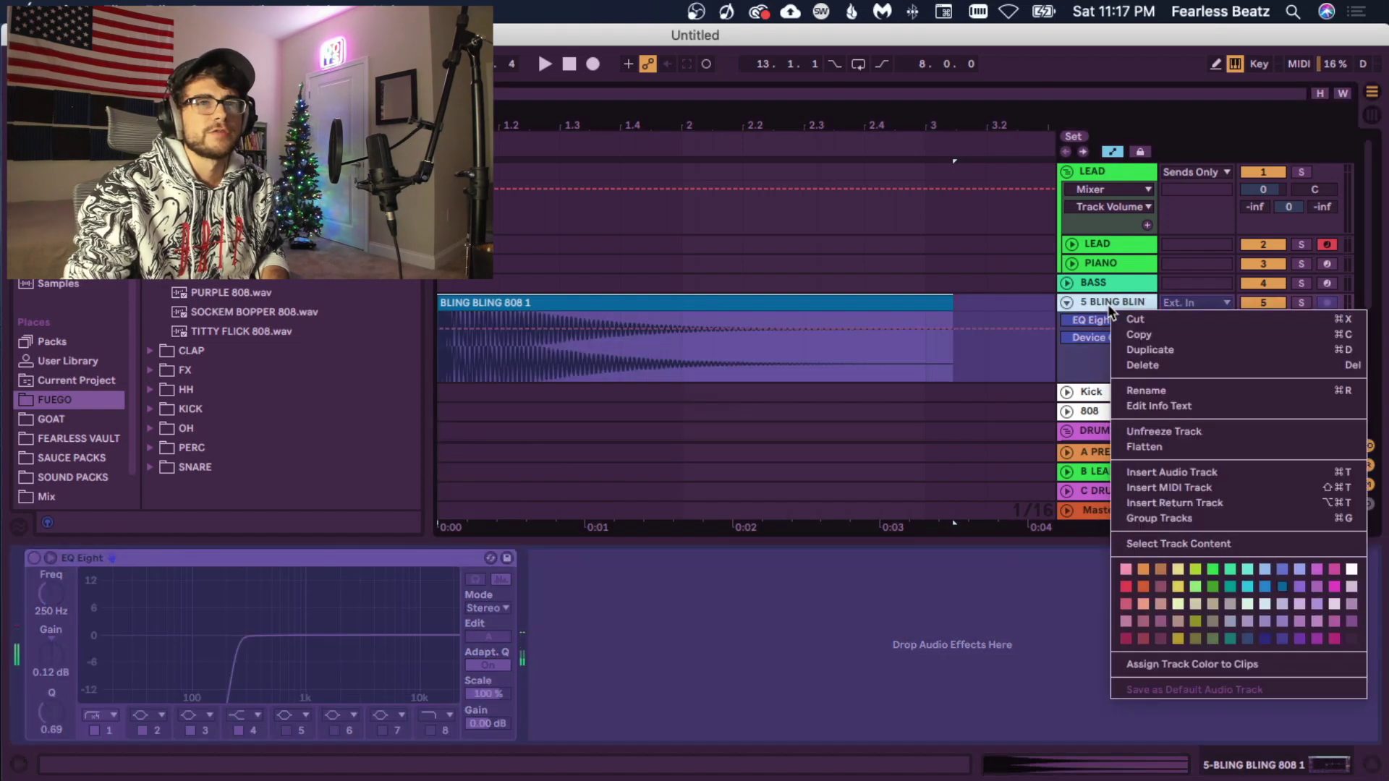
click(1141, 447)
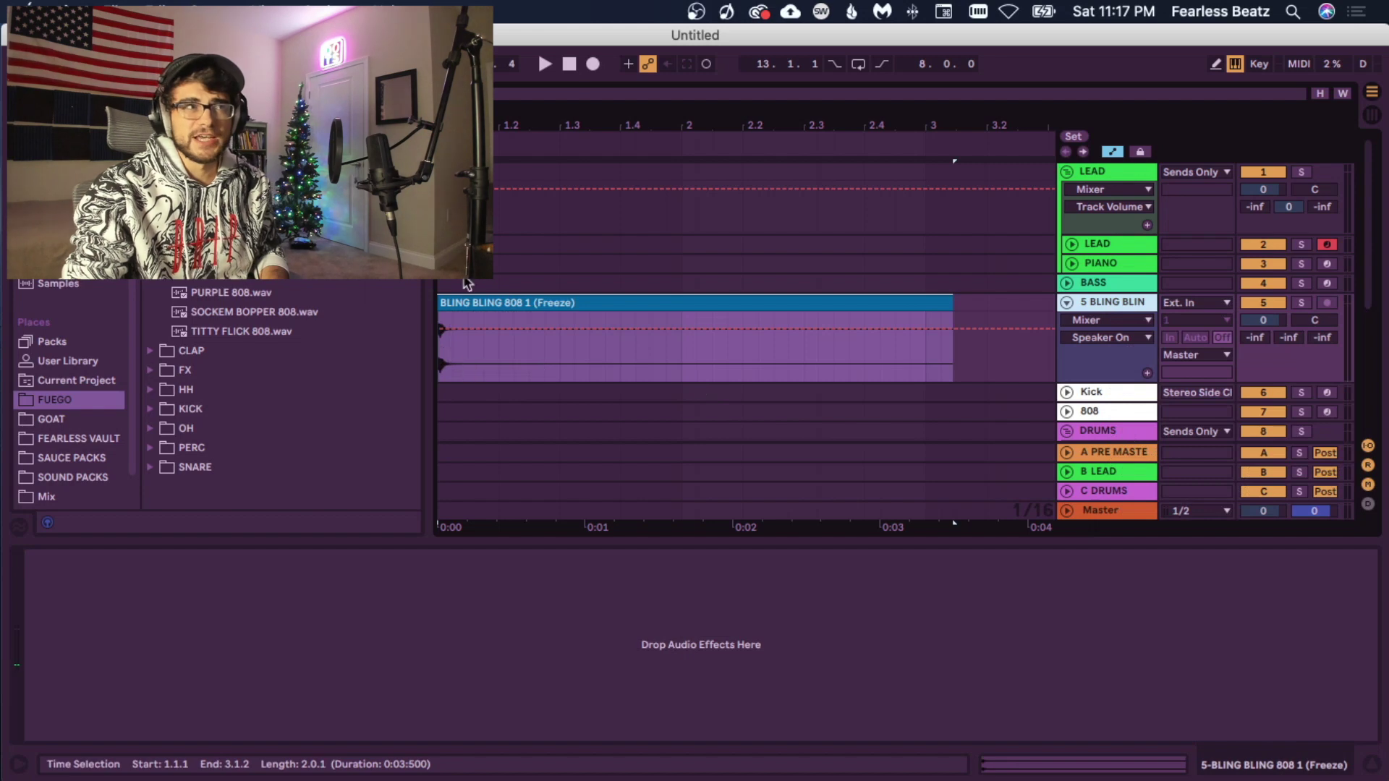
Step: Add a new EQ Eight to the flattened 808 track and play the clip to examine its spectrum
drag(466, 125, 473, 239)
click(479, 310)
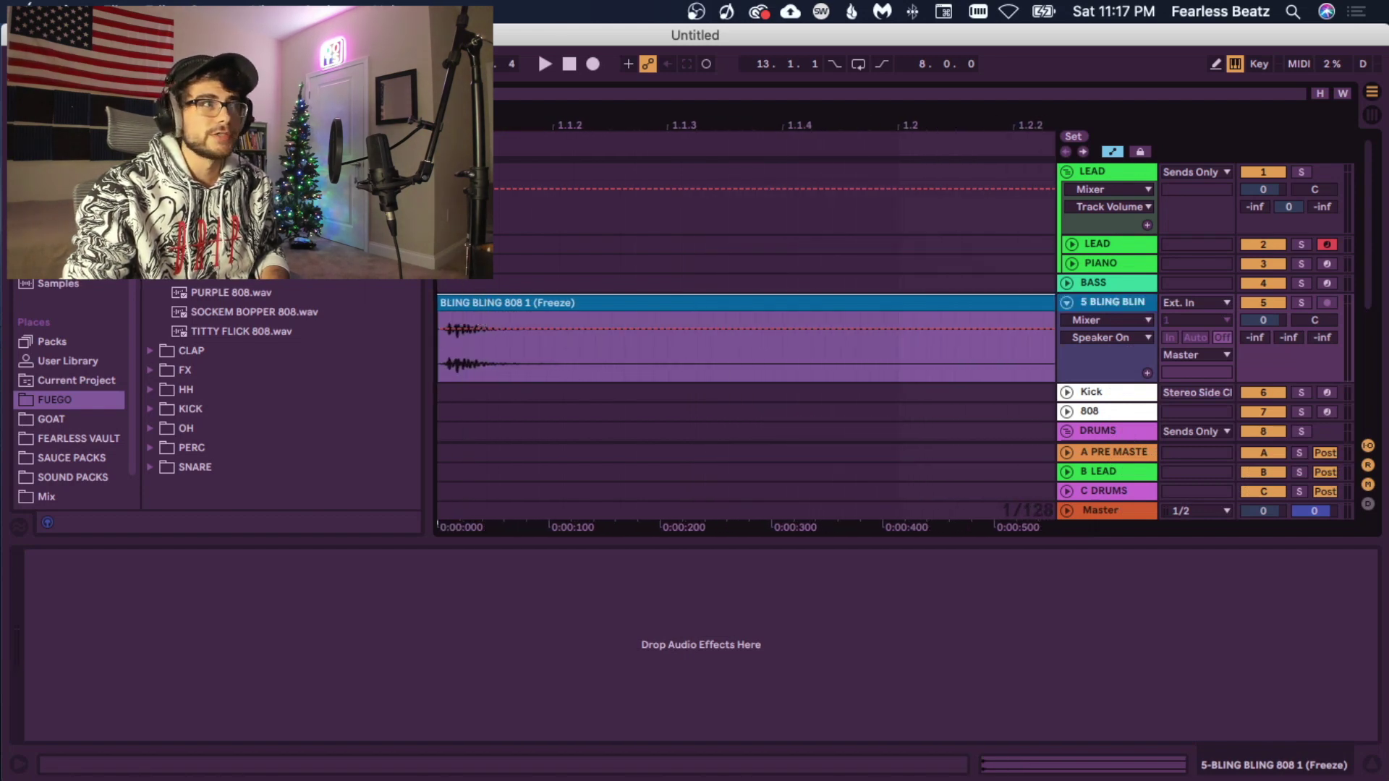
click(65, 186)
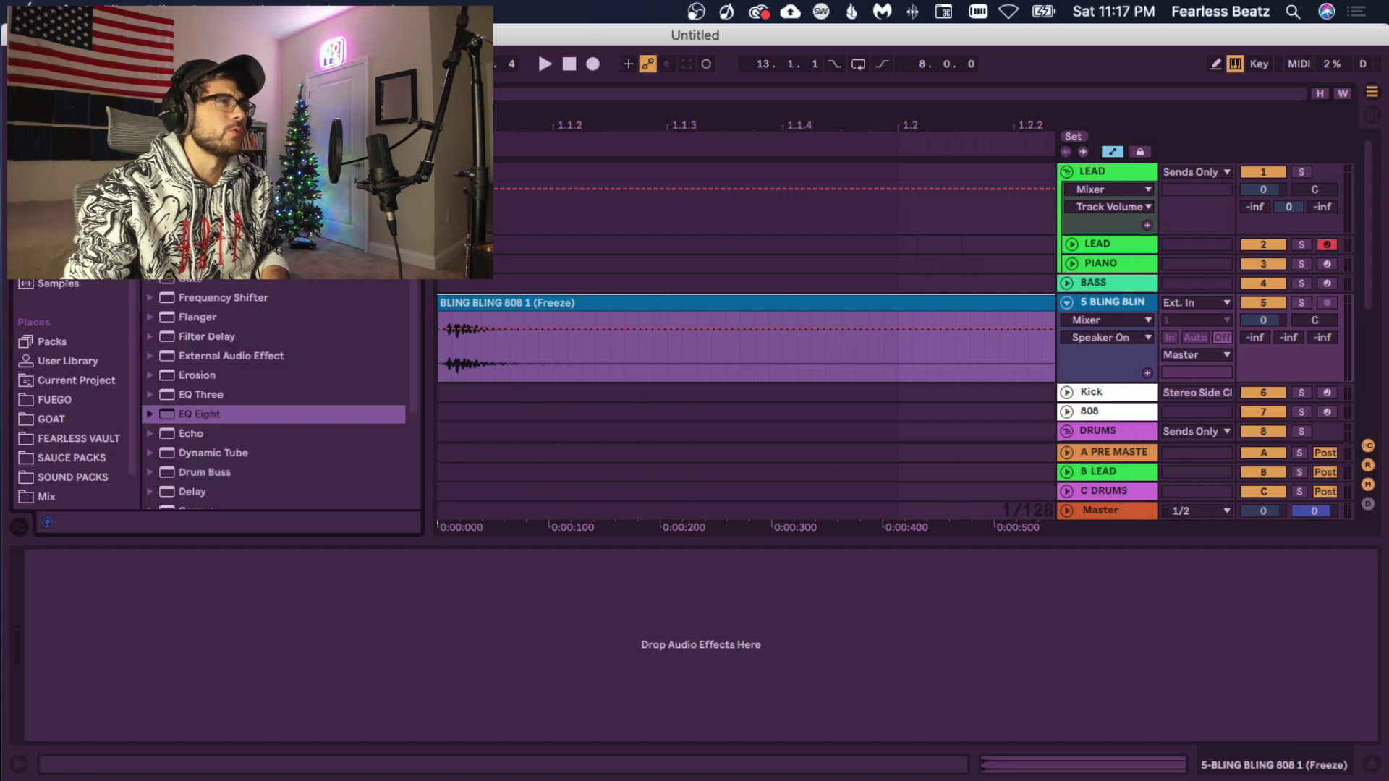
double_click(192, 414)
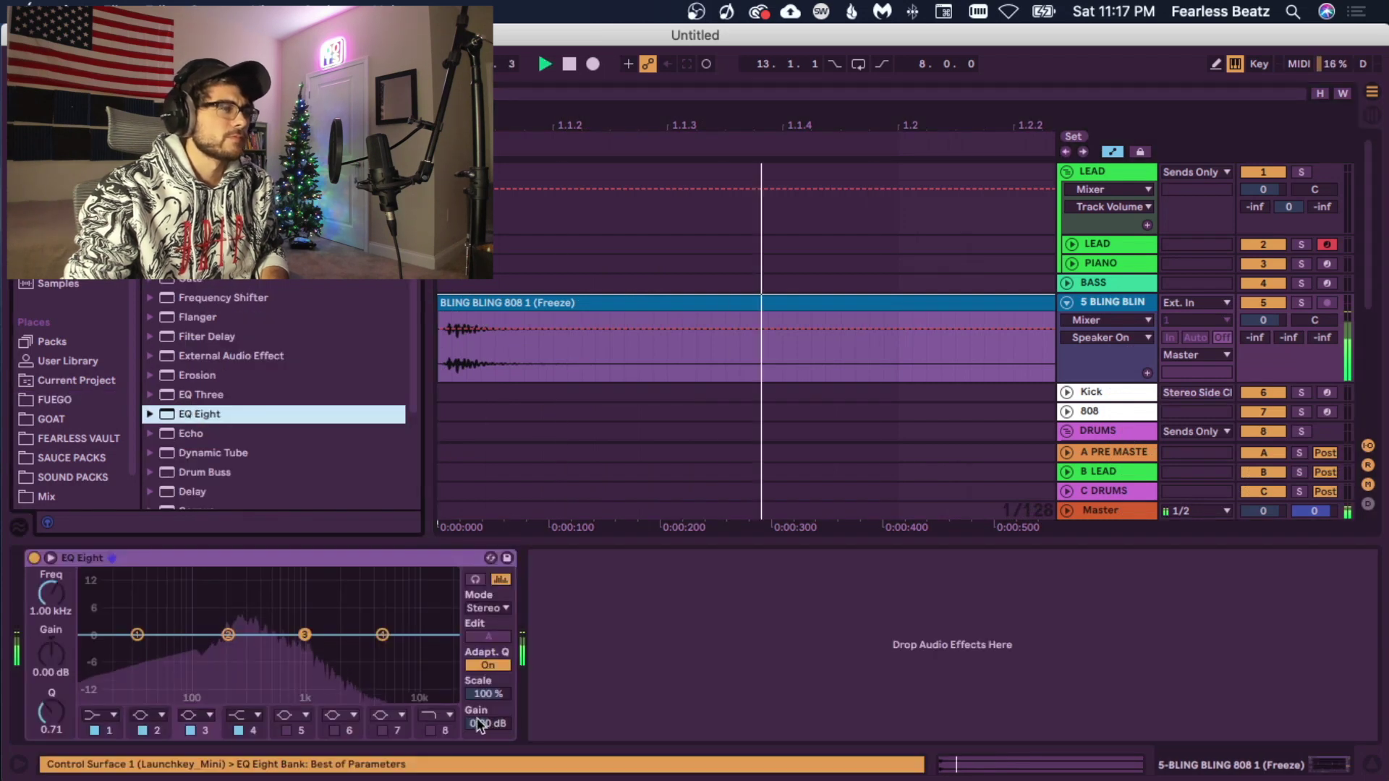
key(space)
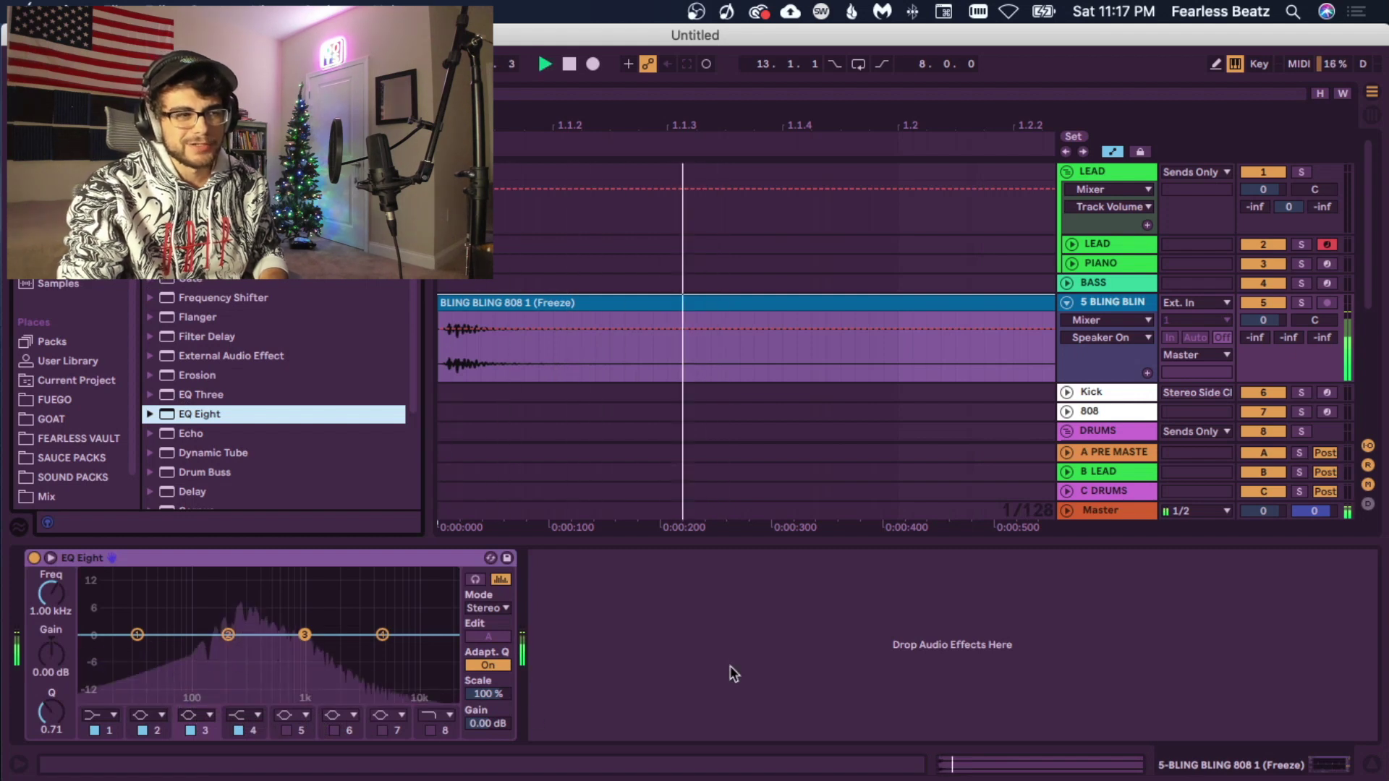
key(space)
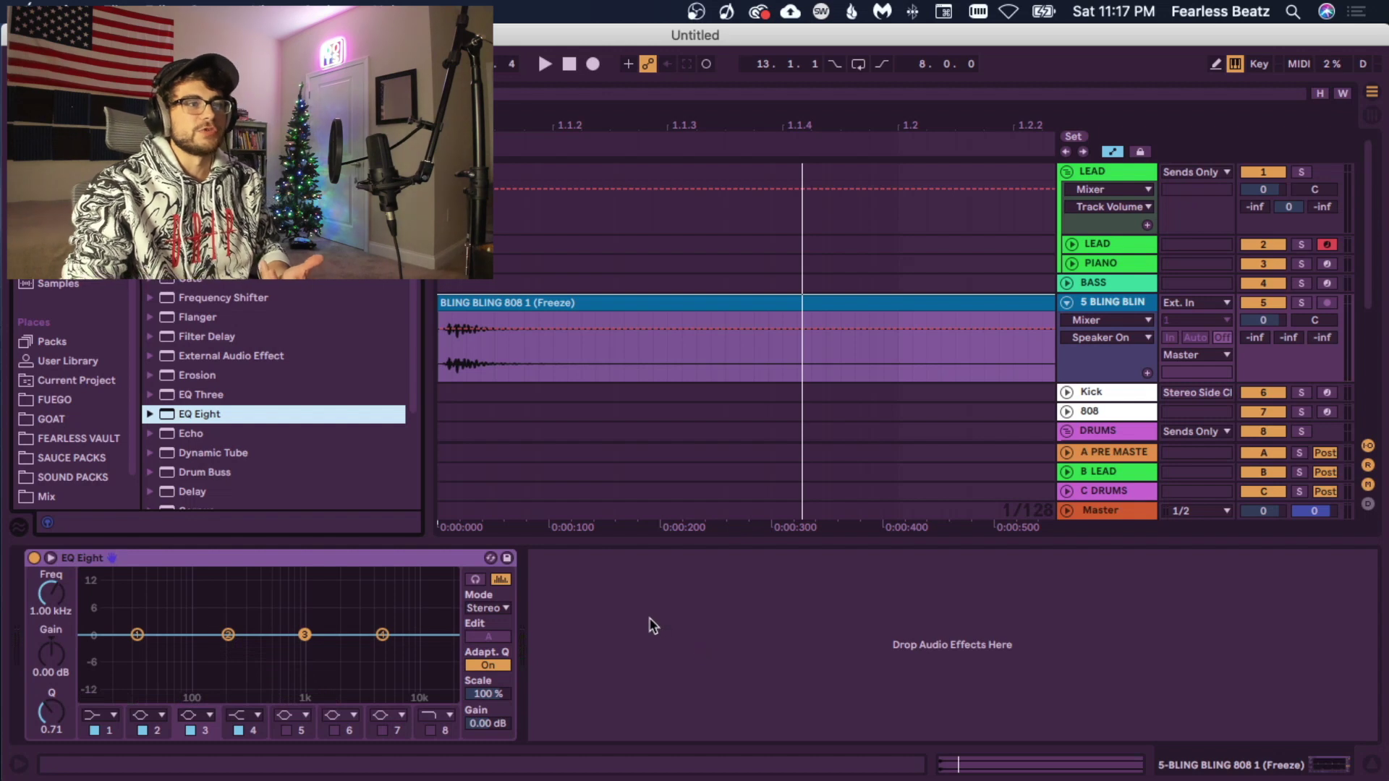
Step: Replace the flattened 808 clip with the sample Murder Mystery 121 (Chopped by Cxdy) from SAUCE PACKS, placed at the start of the track
click(519, 301)
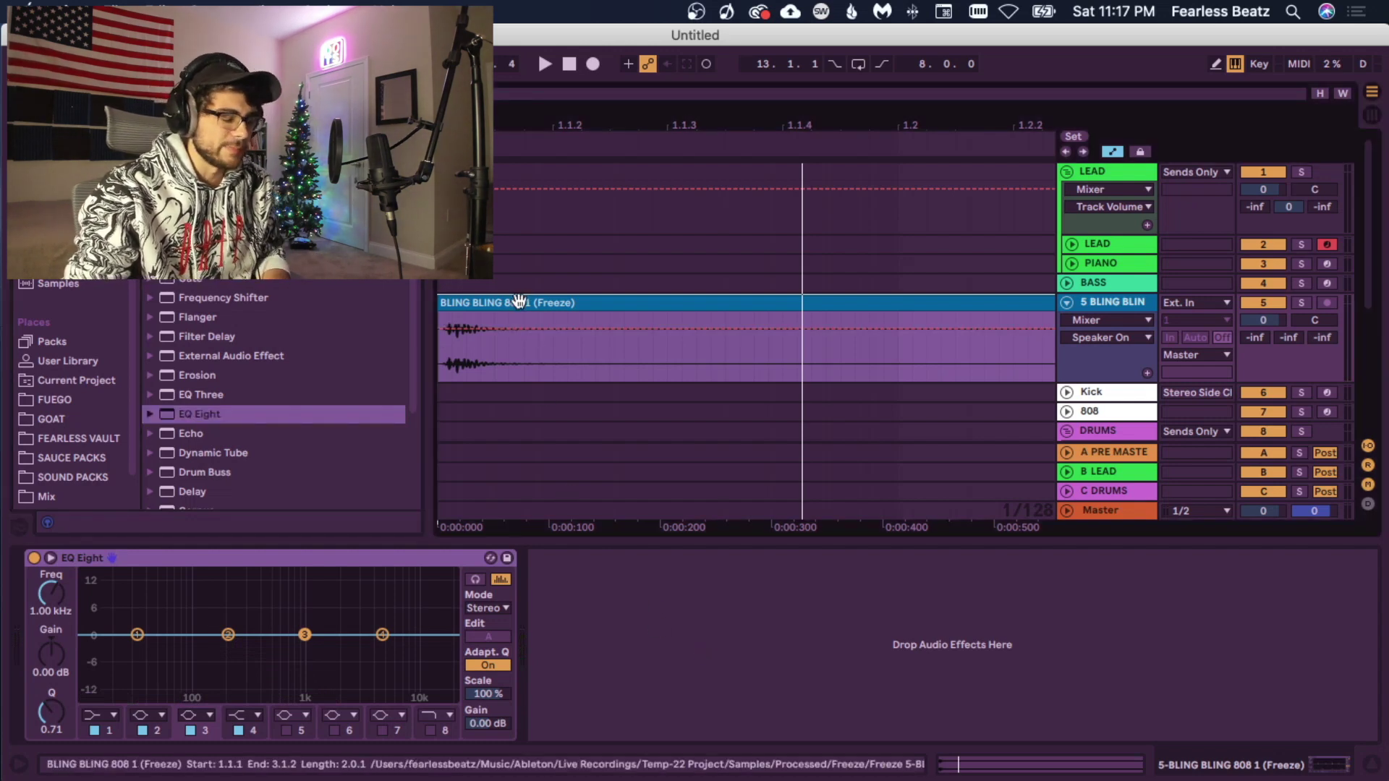
key(Delete)
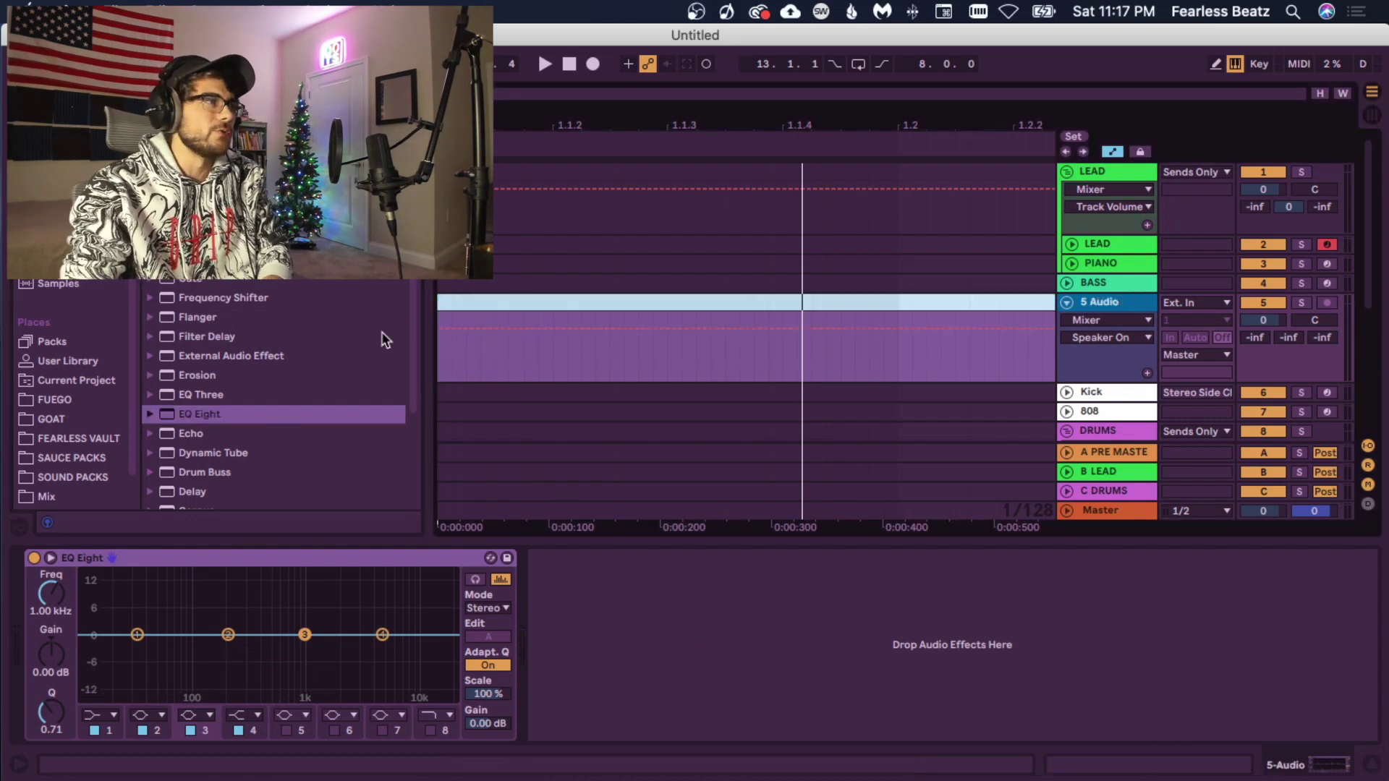
click(62, 438)
click(59, 454)
drag(290, 421, 448, 337)
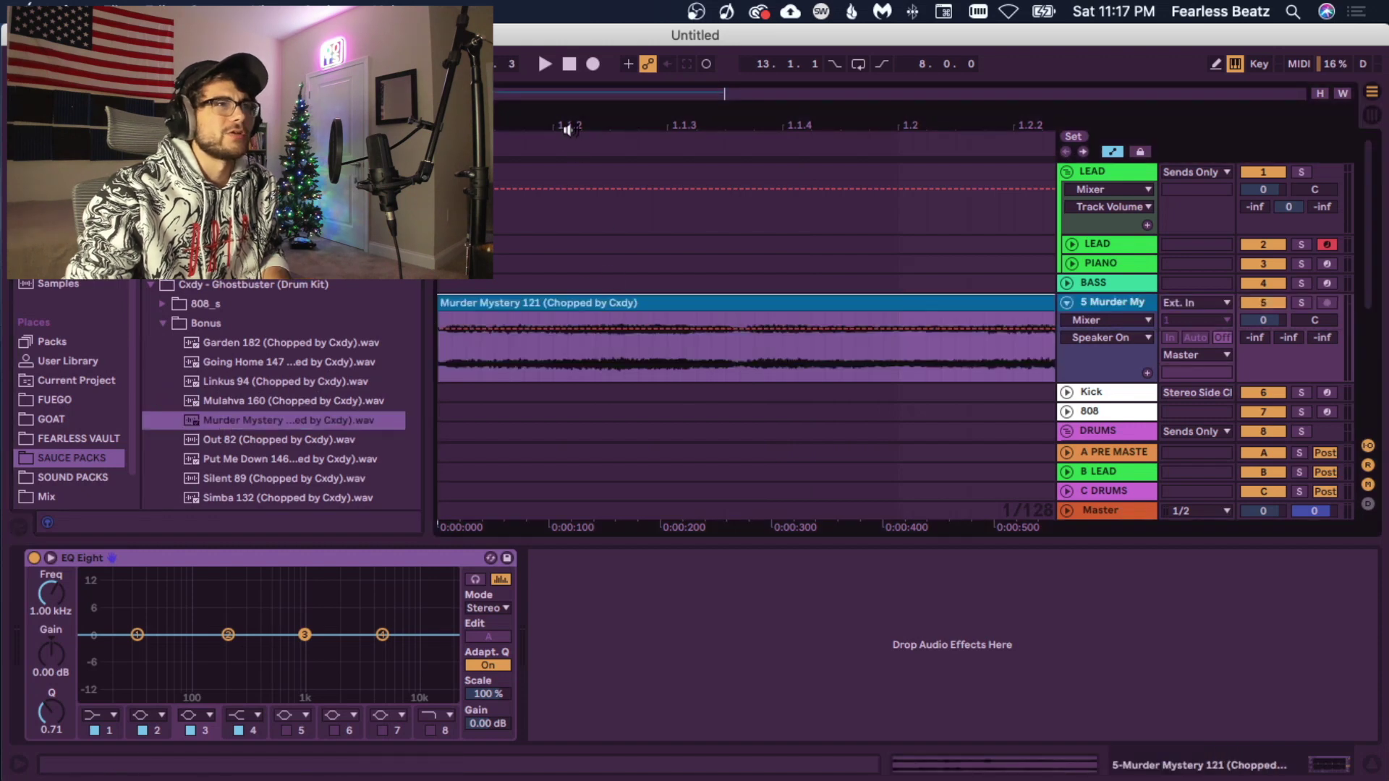
key(minus)
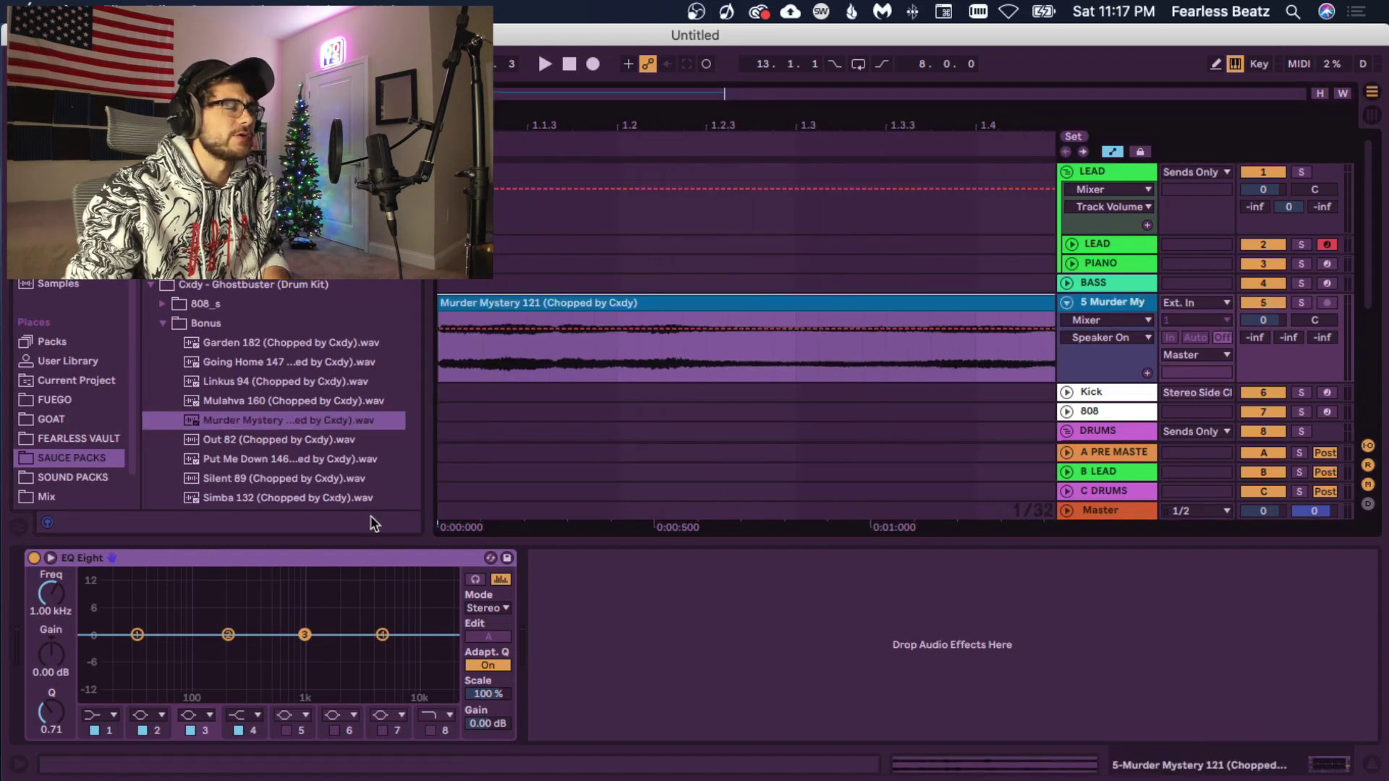
Step: Add a second EQ Eight after the existing one on the Murder Mystery track
click(55, 245)
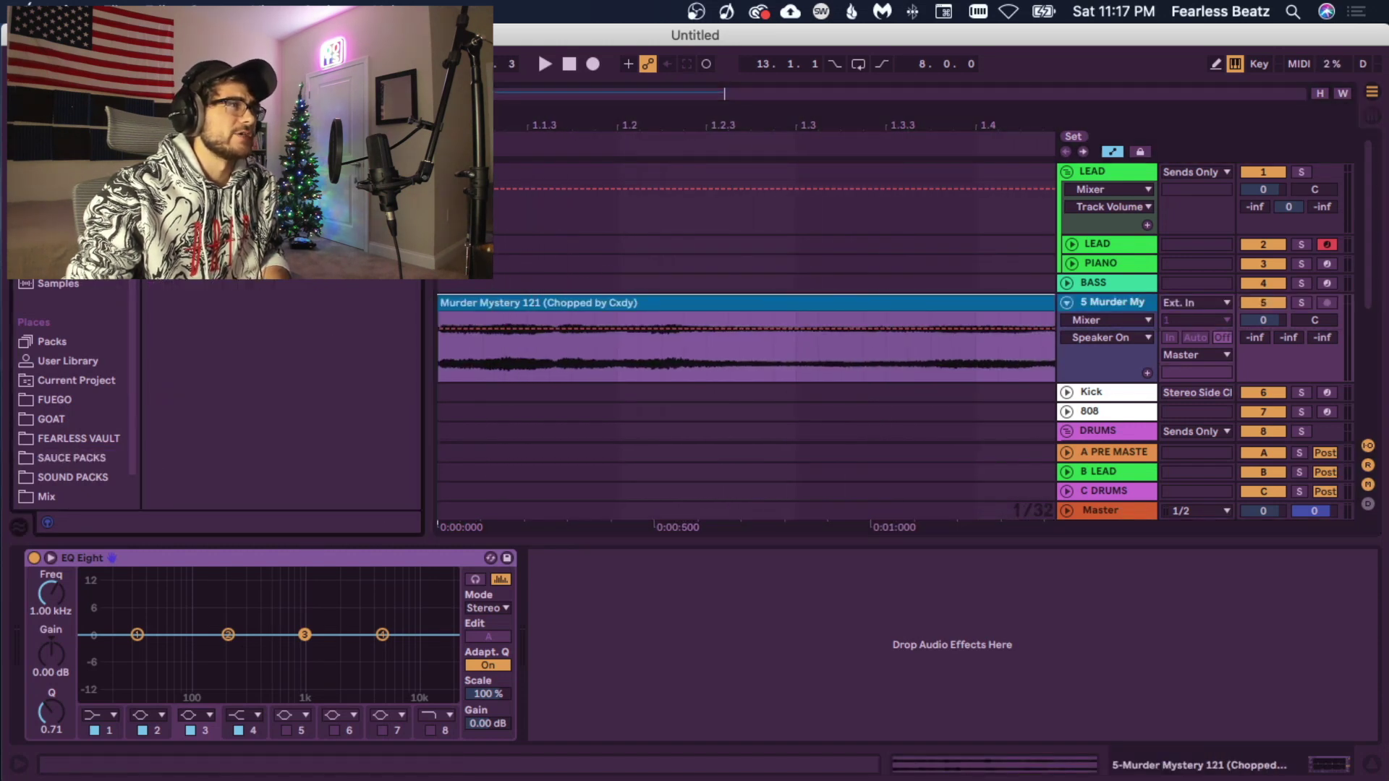
click(61, 186)
double_click(231, 412)
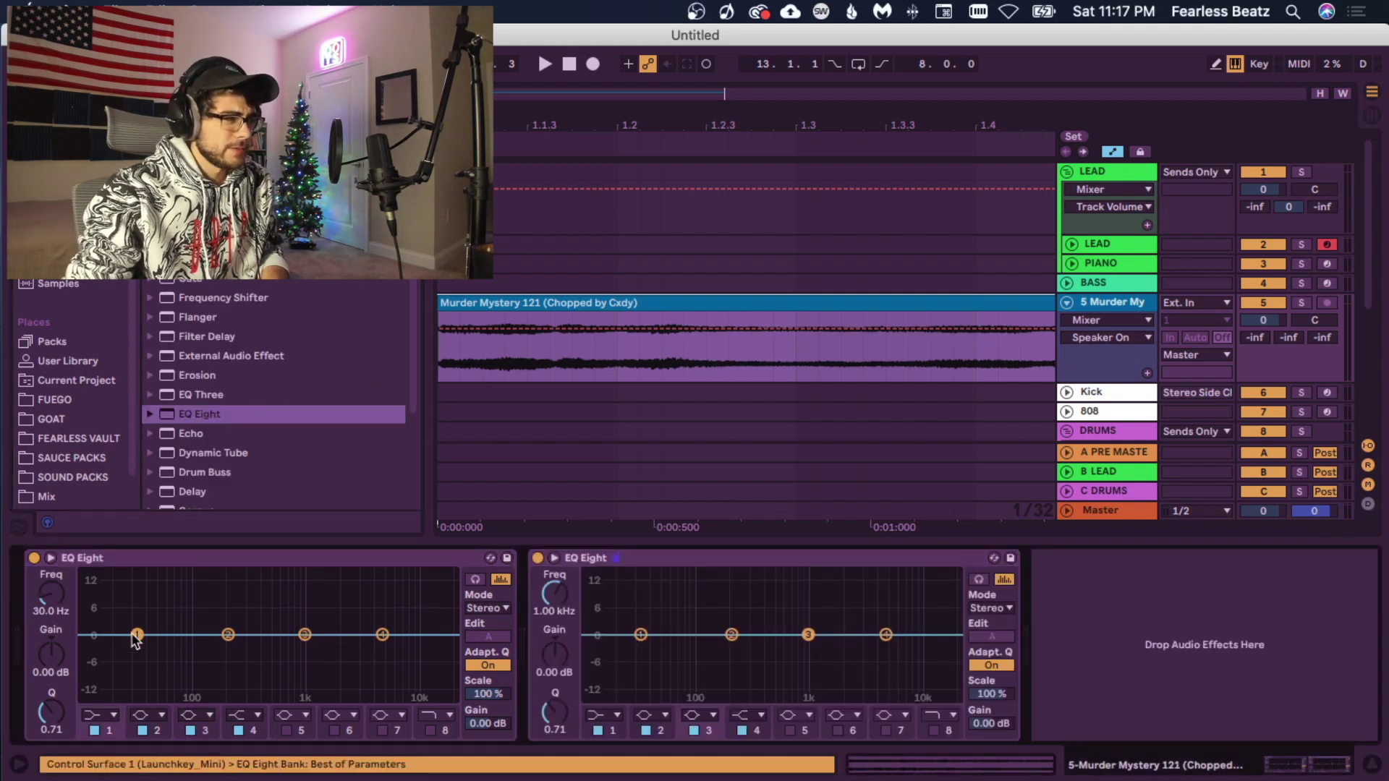
Step: Make band 1 of the first EQ Eight a steep low cut at about 505 Hz and play the sample through it
click(102, 715)
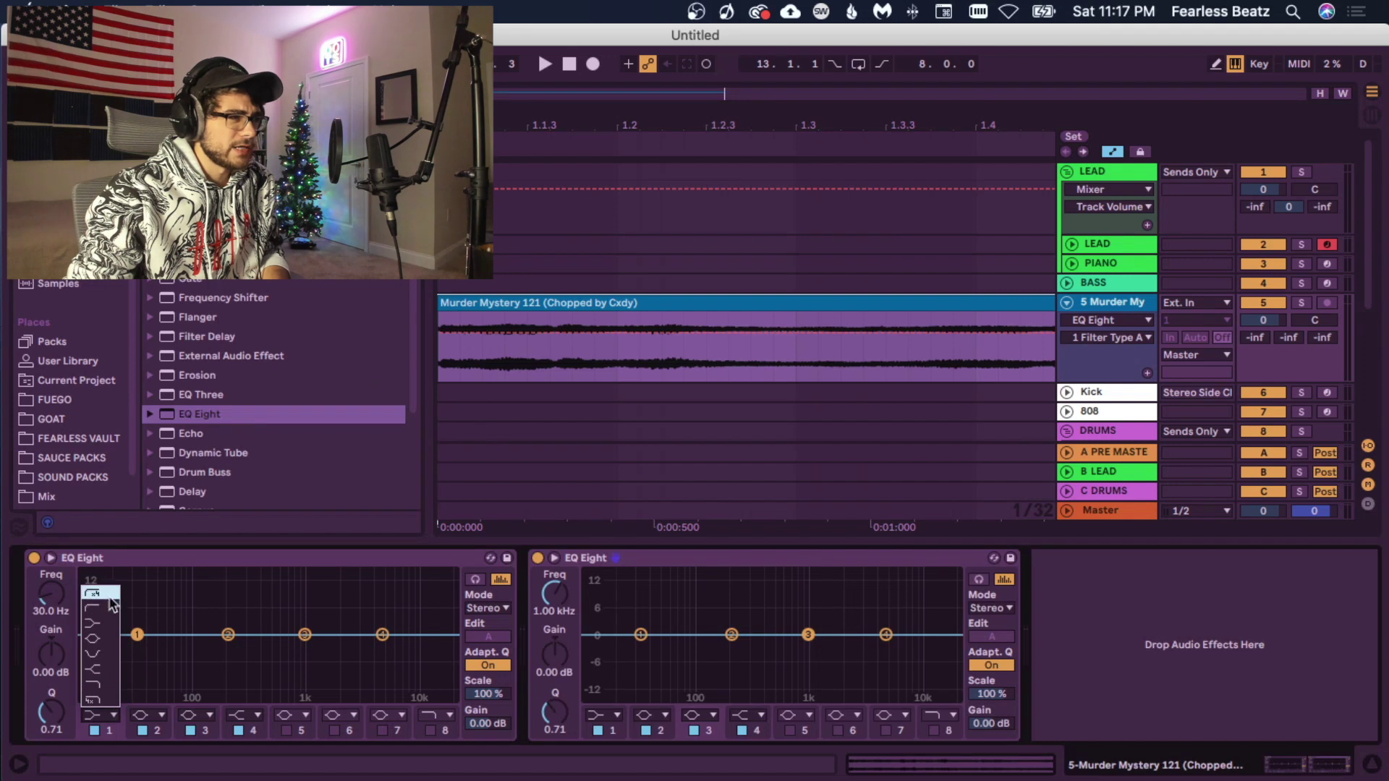
click(101, 593)
drag(137, 653, 271, 650)
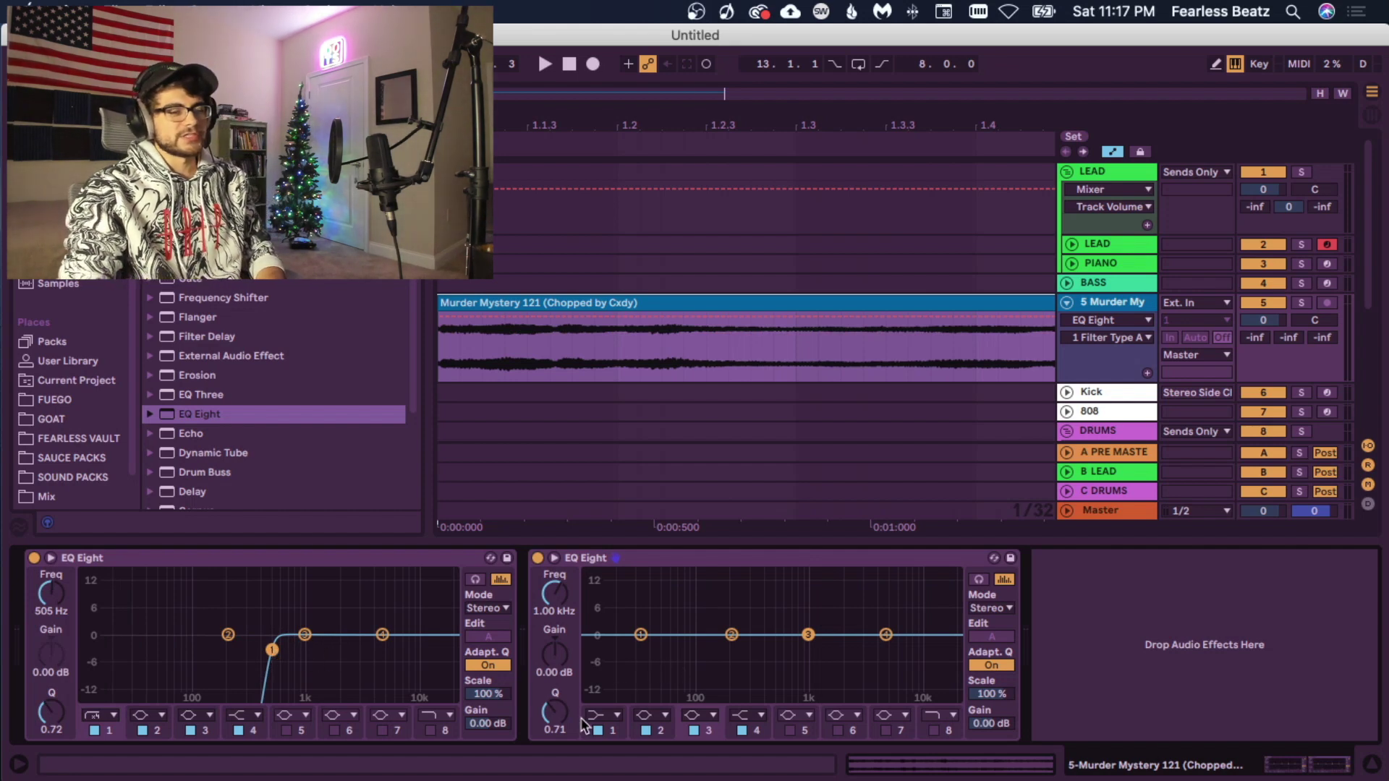
key(space)
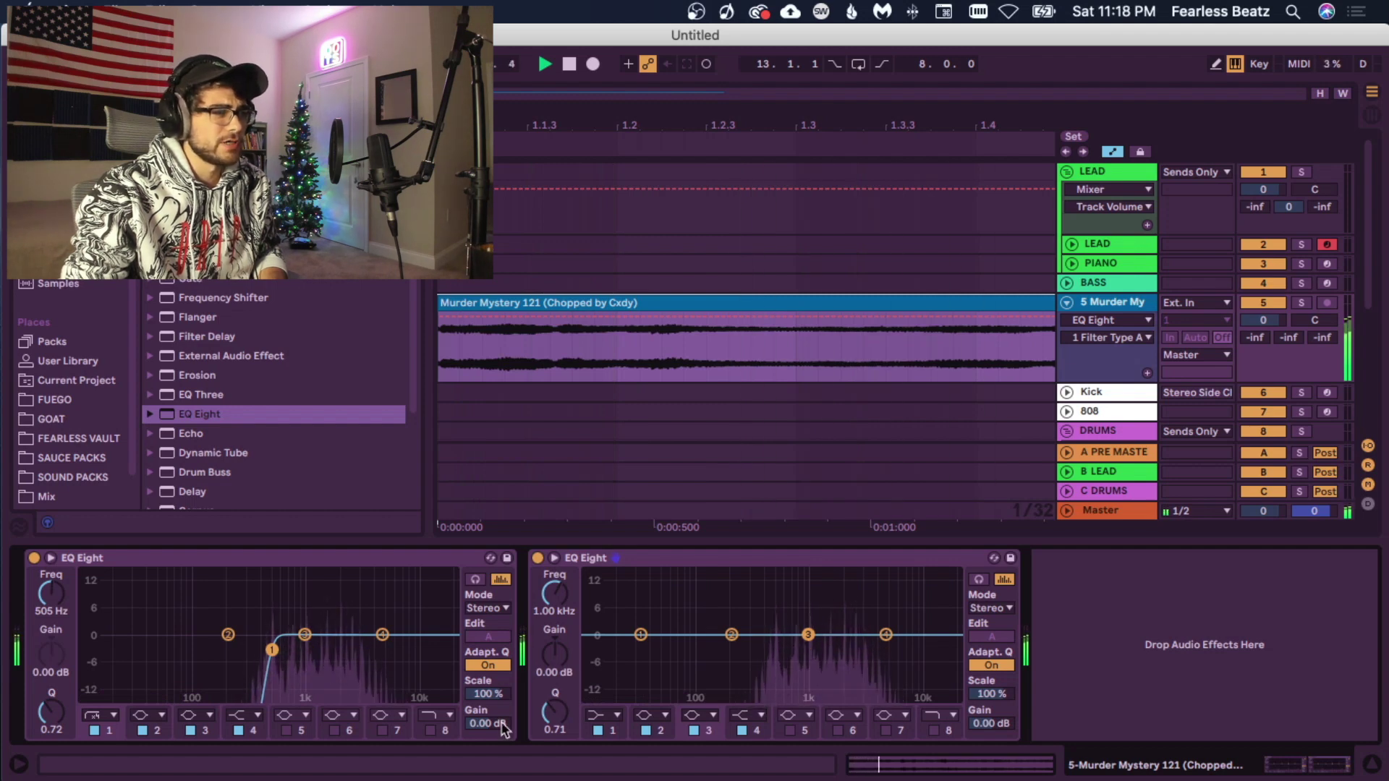
key(space)
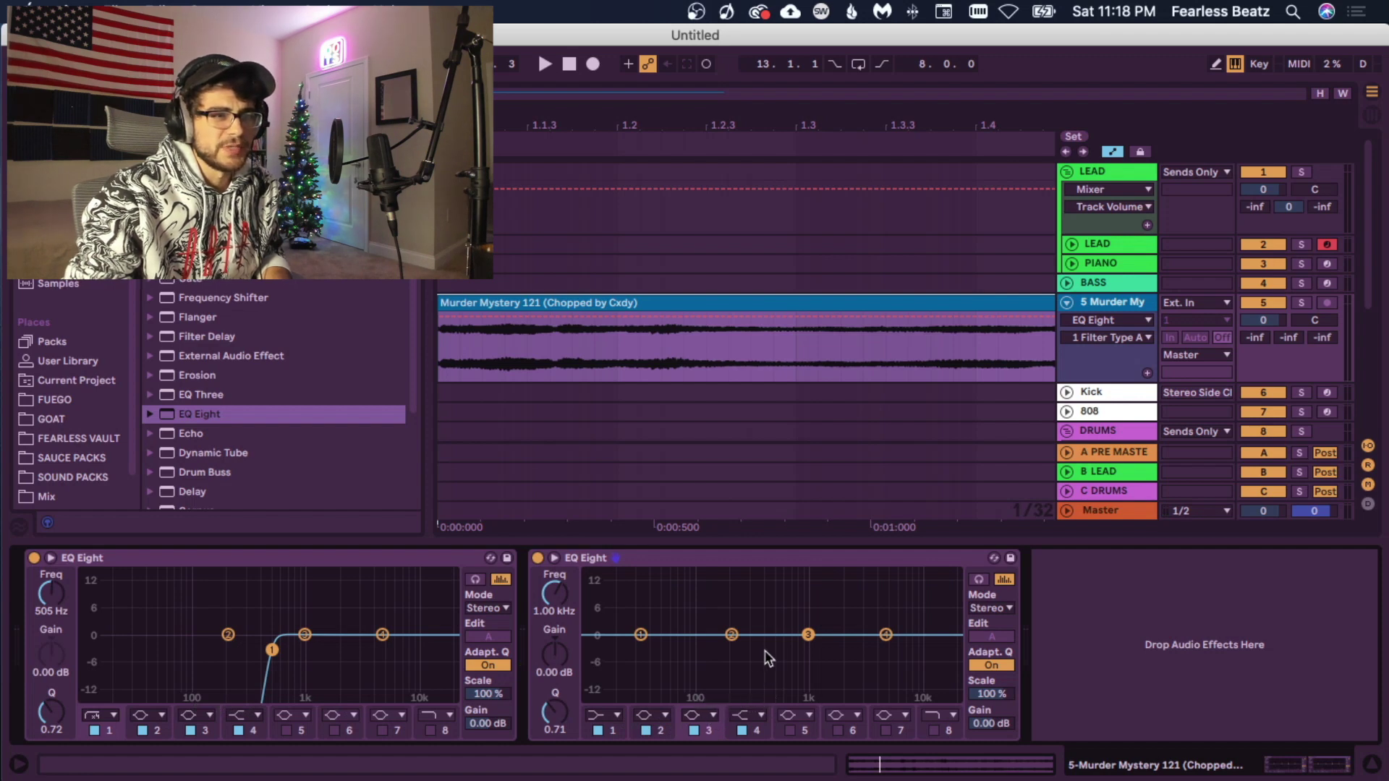
Step: Set band 2 of the second EQ Eight to about 400 Hz with -0.37 dB gain and play the sample to examine its spectrum
drag(732, 635, 762, 636)
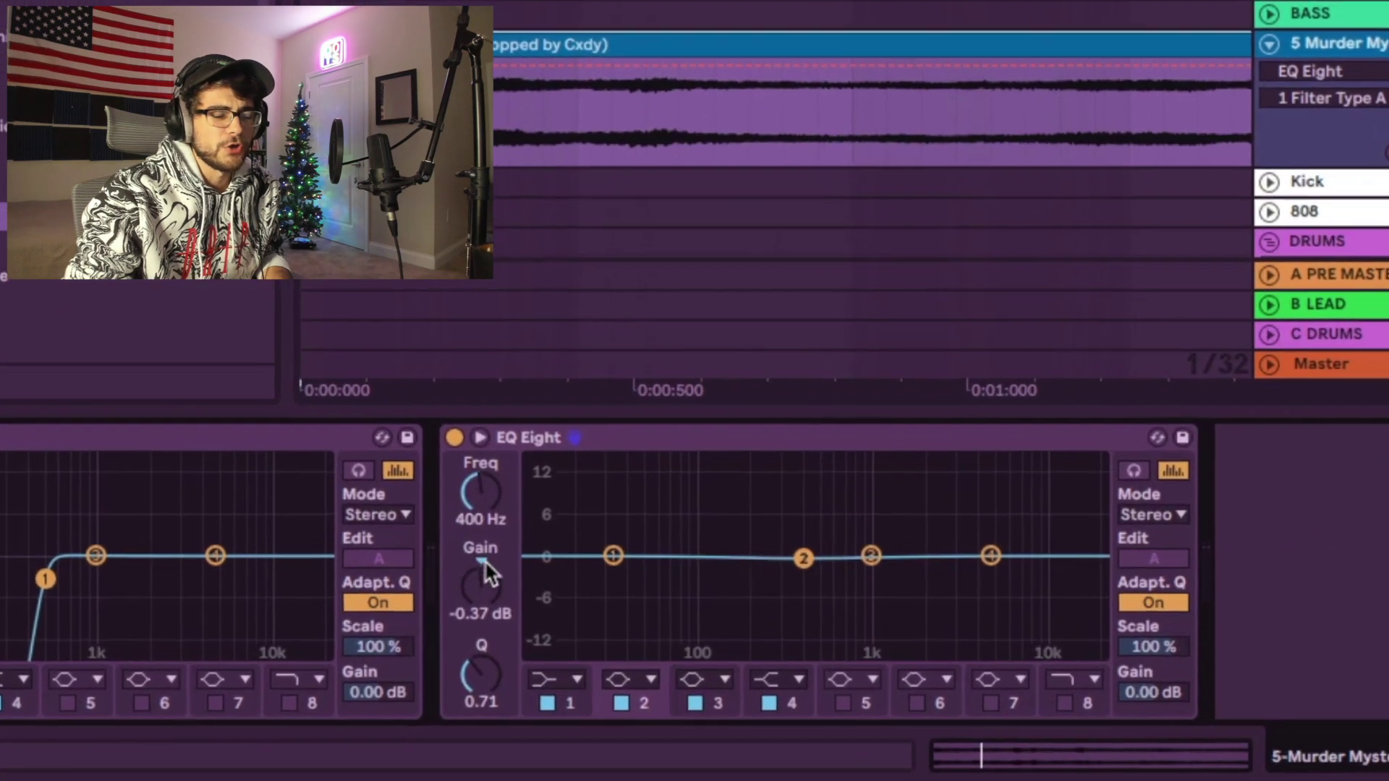
key(space)
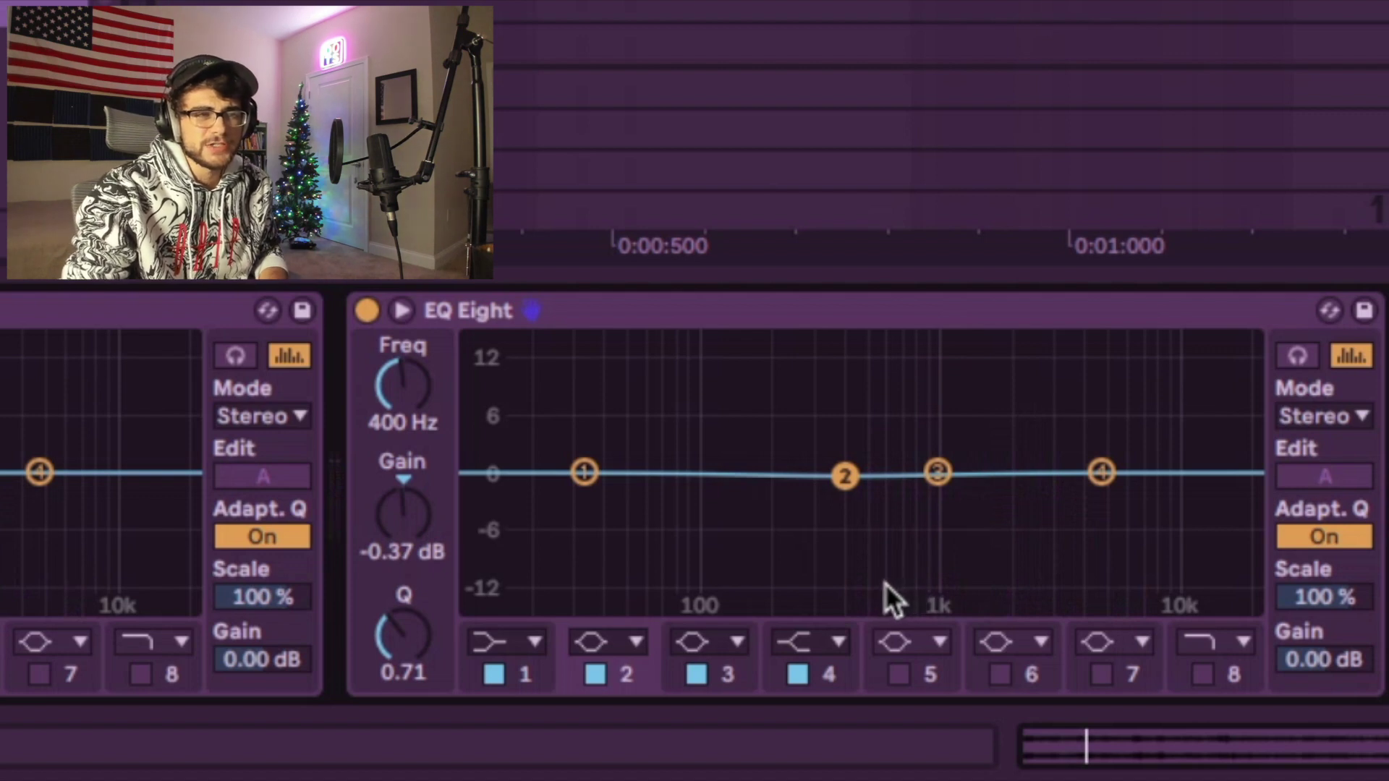
key(space)
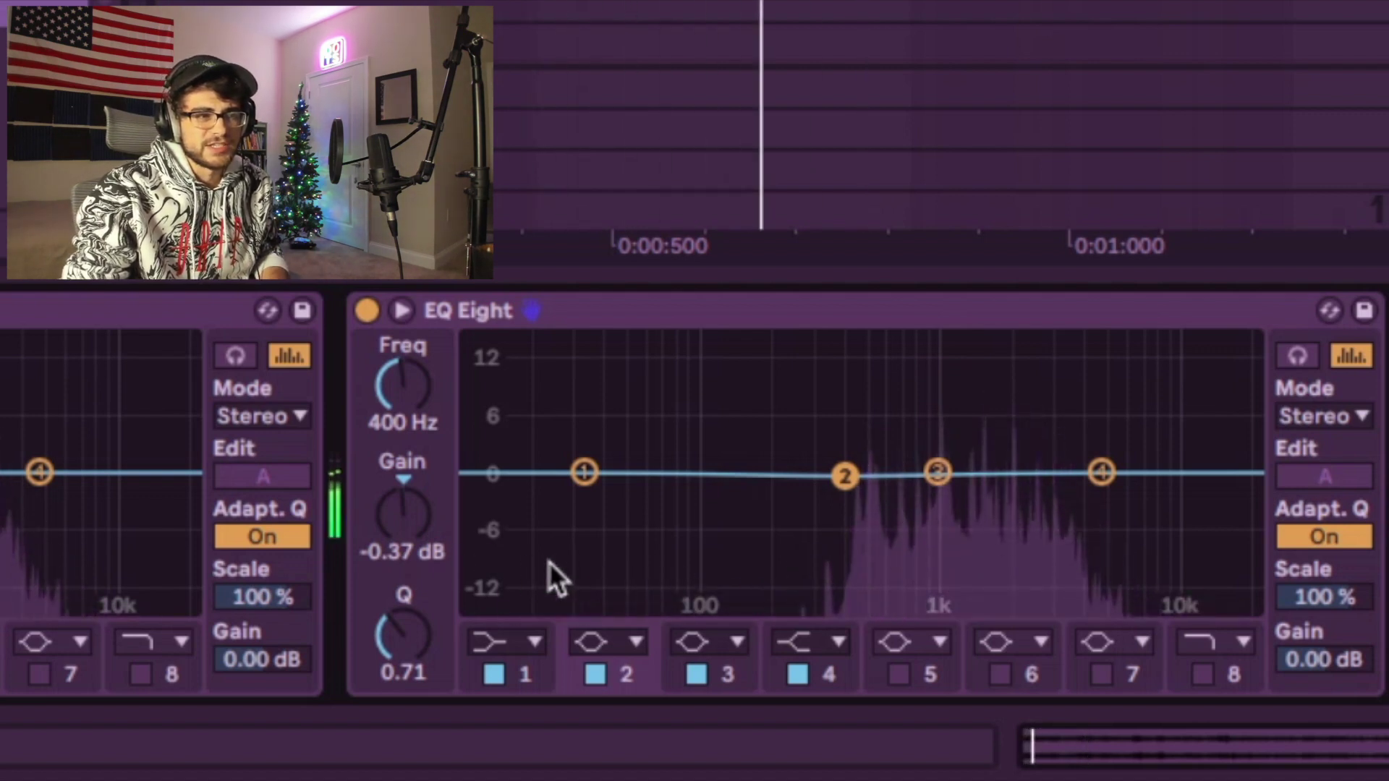
key(space)
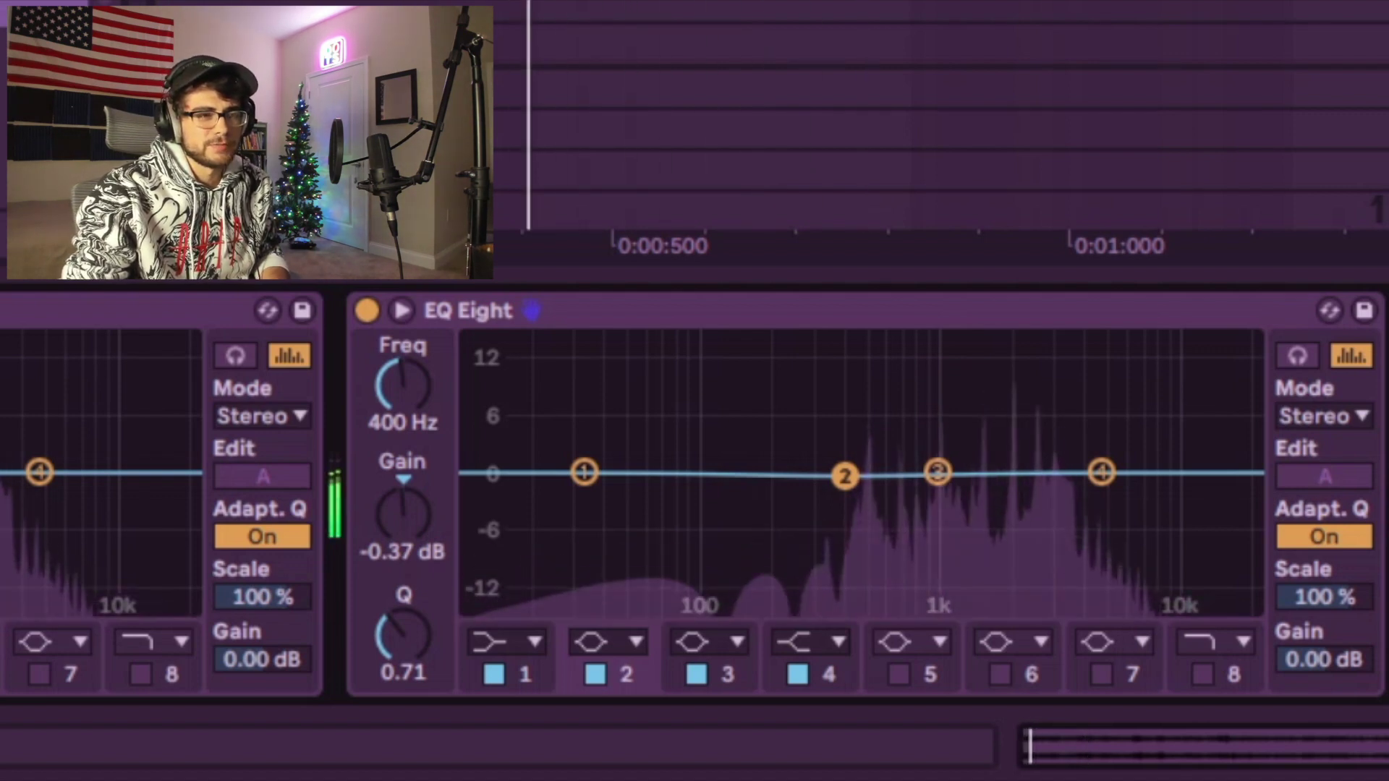
Step: Stop playback and delete both EQ Eight devices from the Murder Mystery track
key(space)
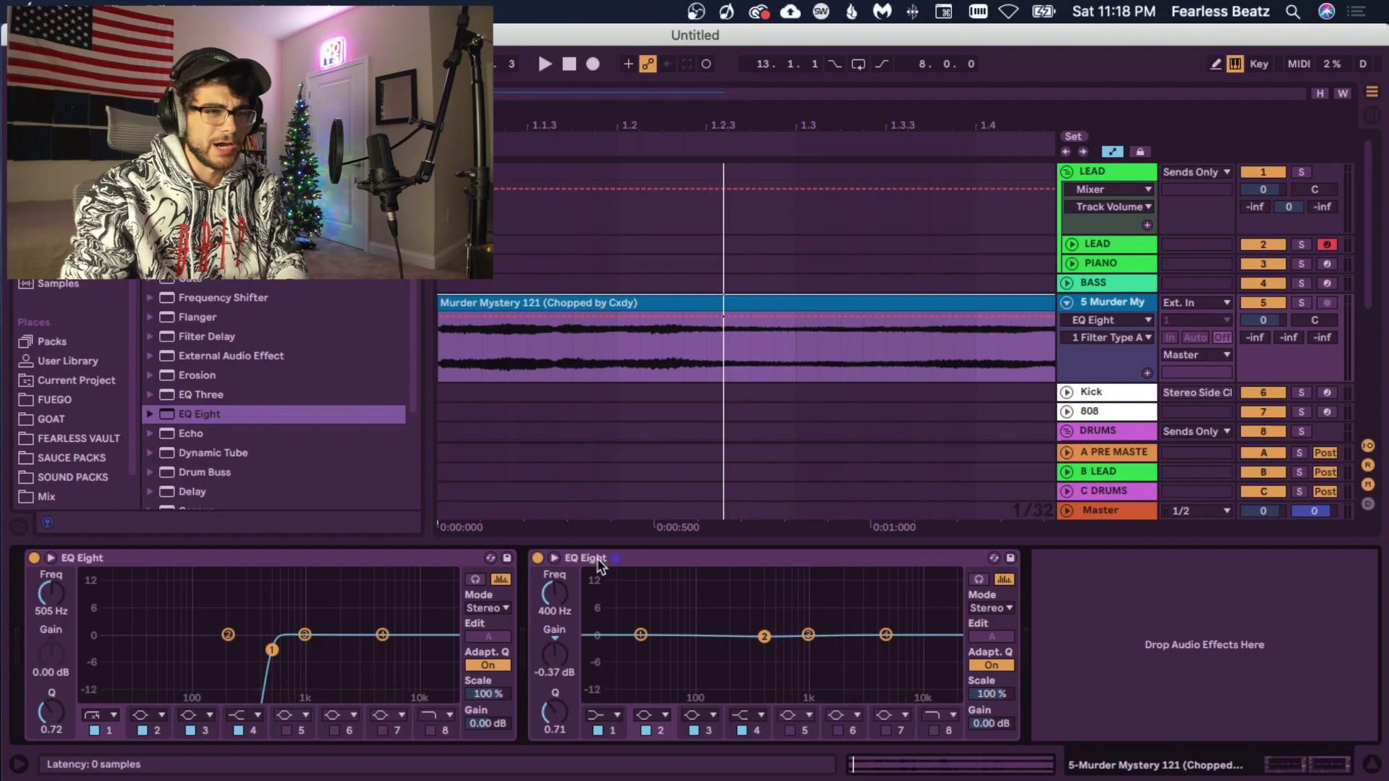
click(490, 311)
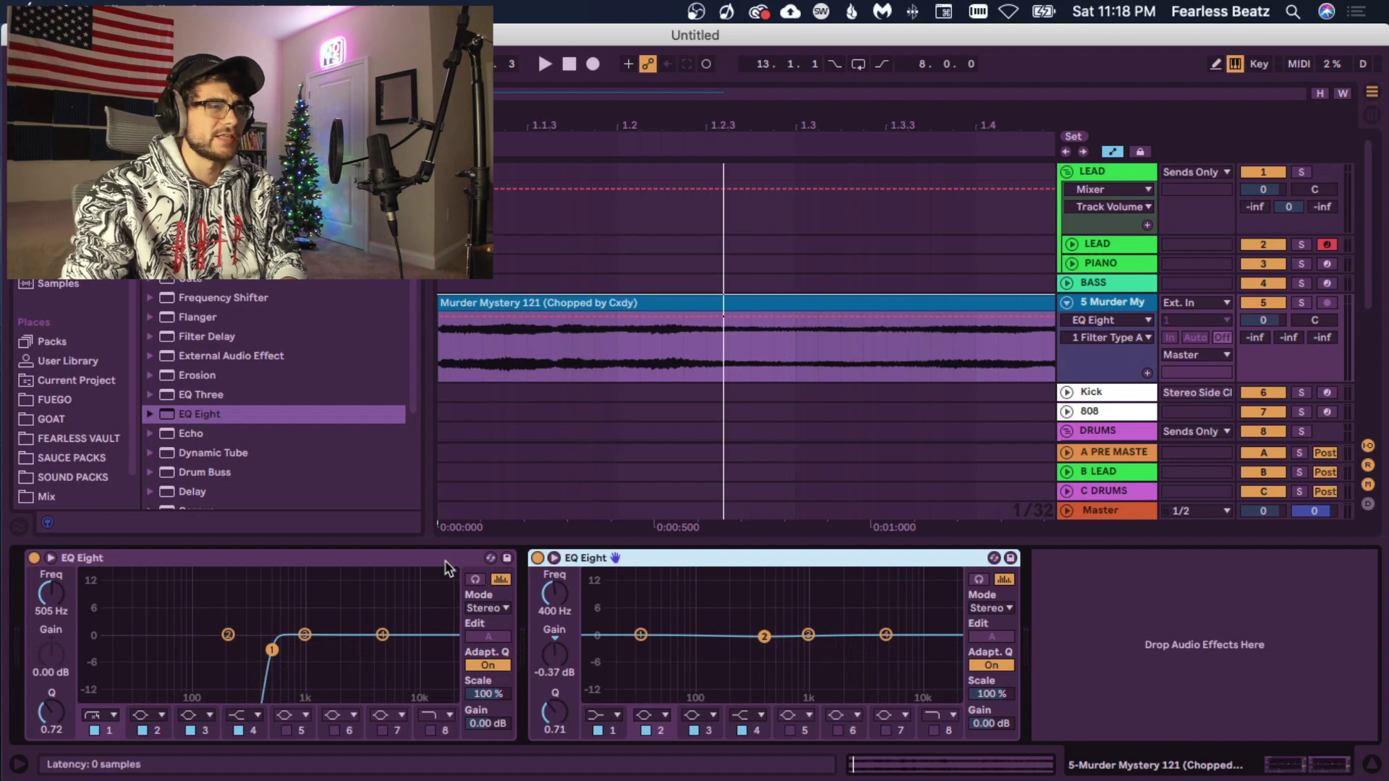
key(Delete)
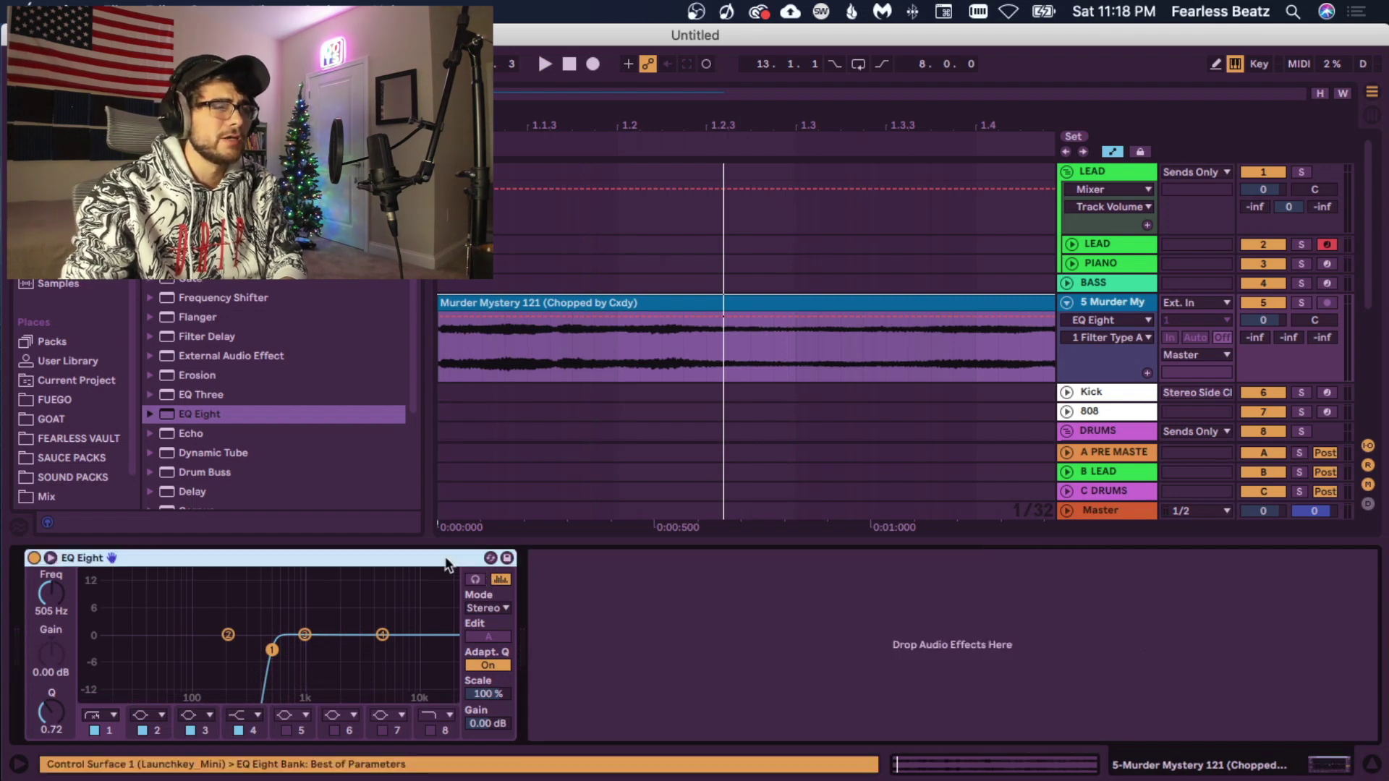
key(Delete)
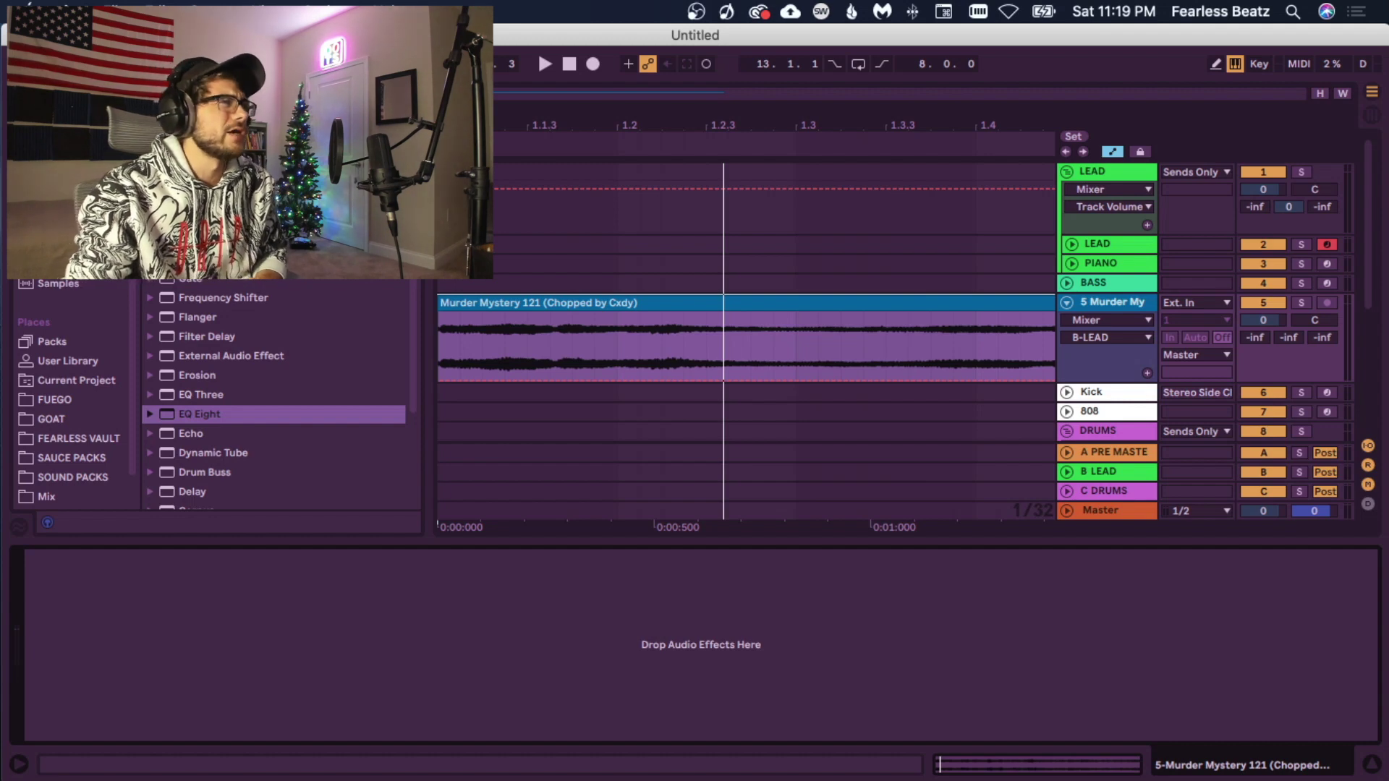
Step: Load the FabFilter Pro-Q 3 plug-in onto the Murder Mystery track
key(super+f)
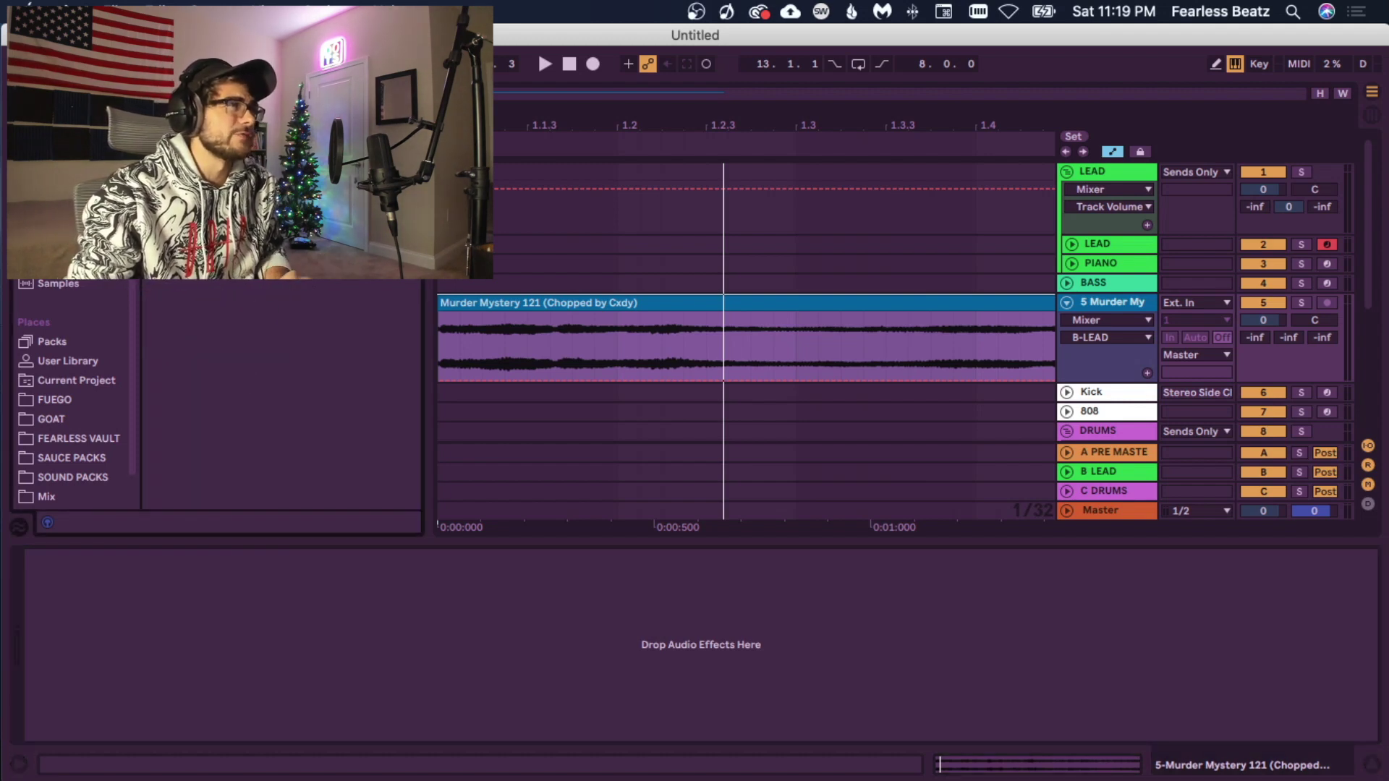
click(58, 244)
scroll(260, 327, down, 5)
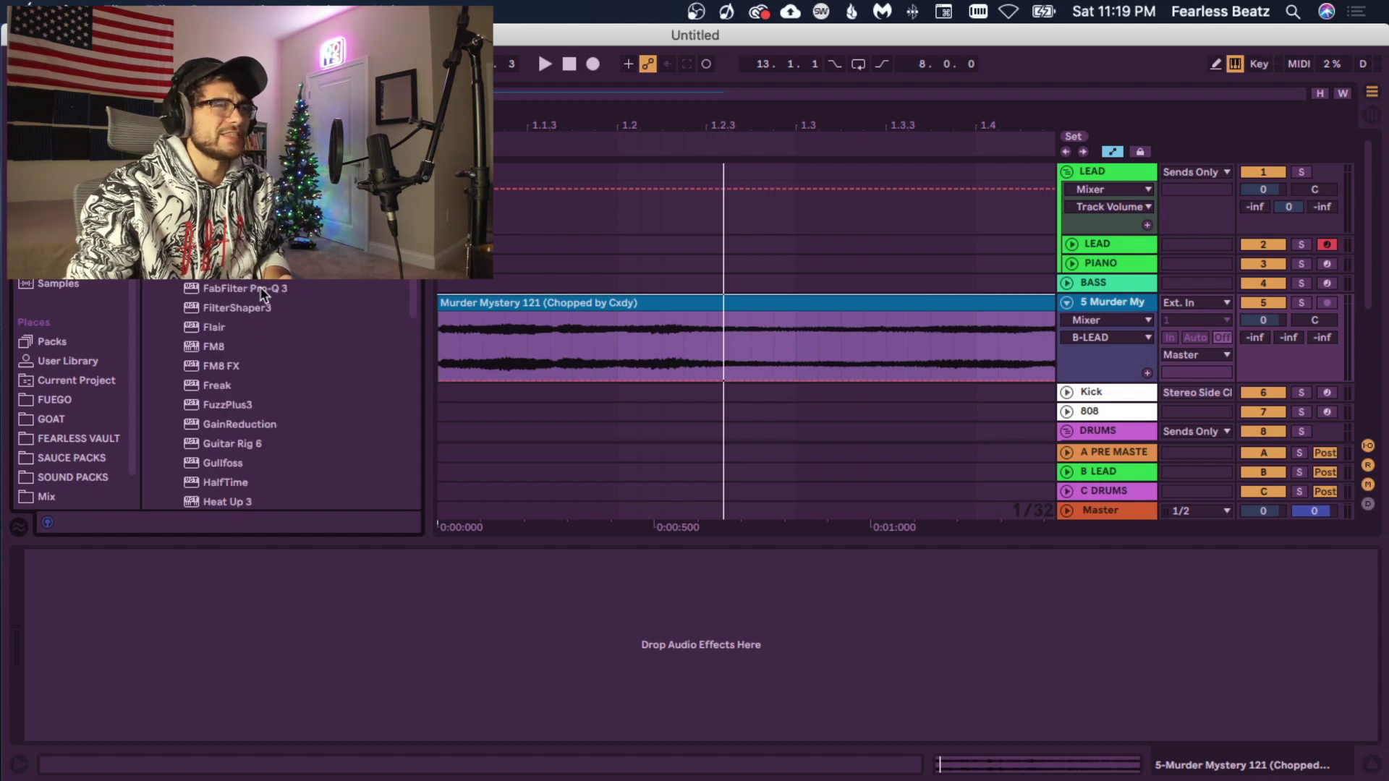
double_click(277, 295)
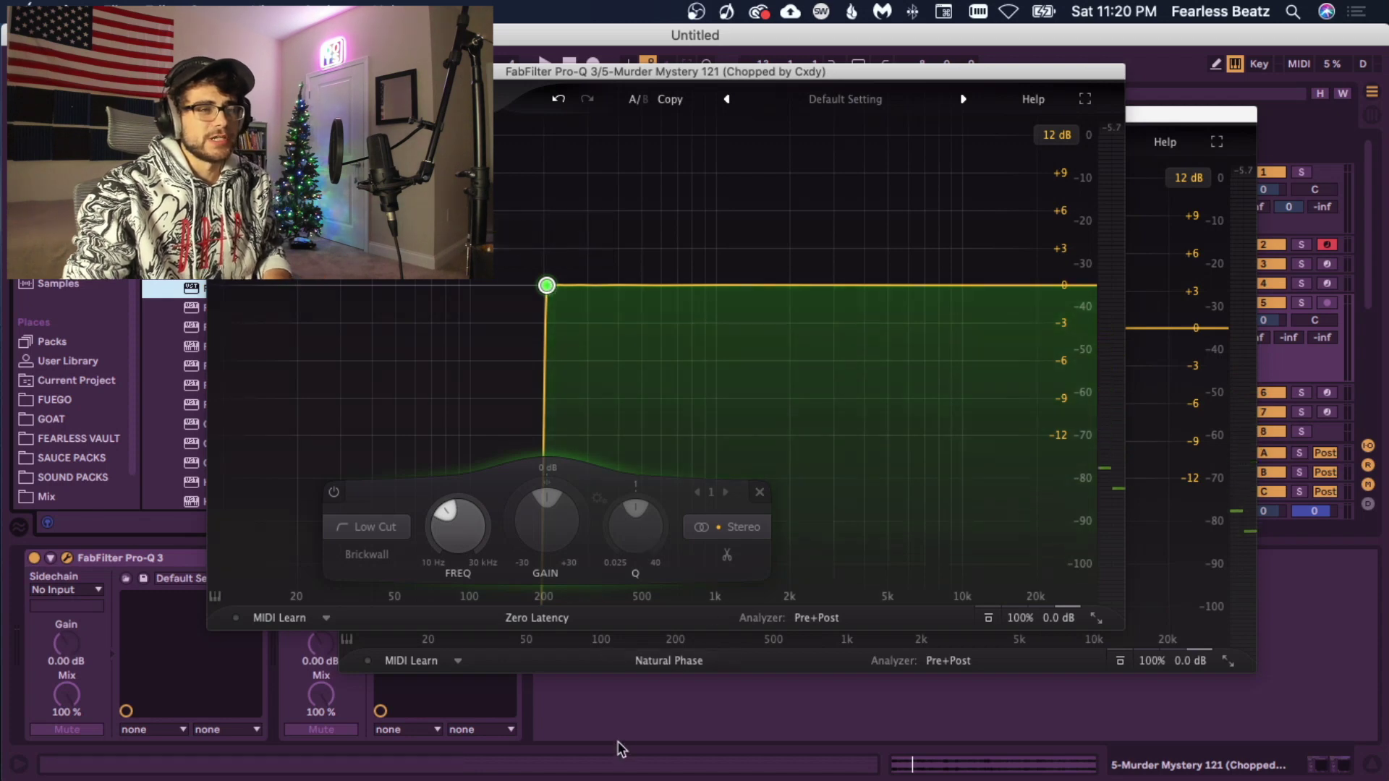
Step: Close the second Pro-Q 3 window and play the sample to examine its spectrum around the first one's brickwall low cut
click(1158, 126)
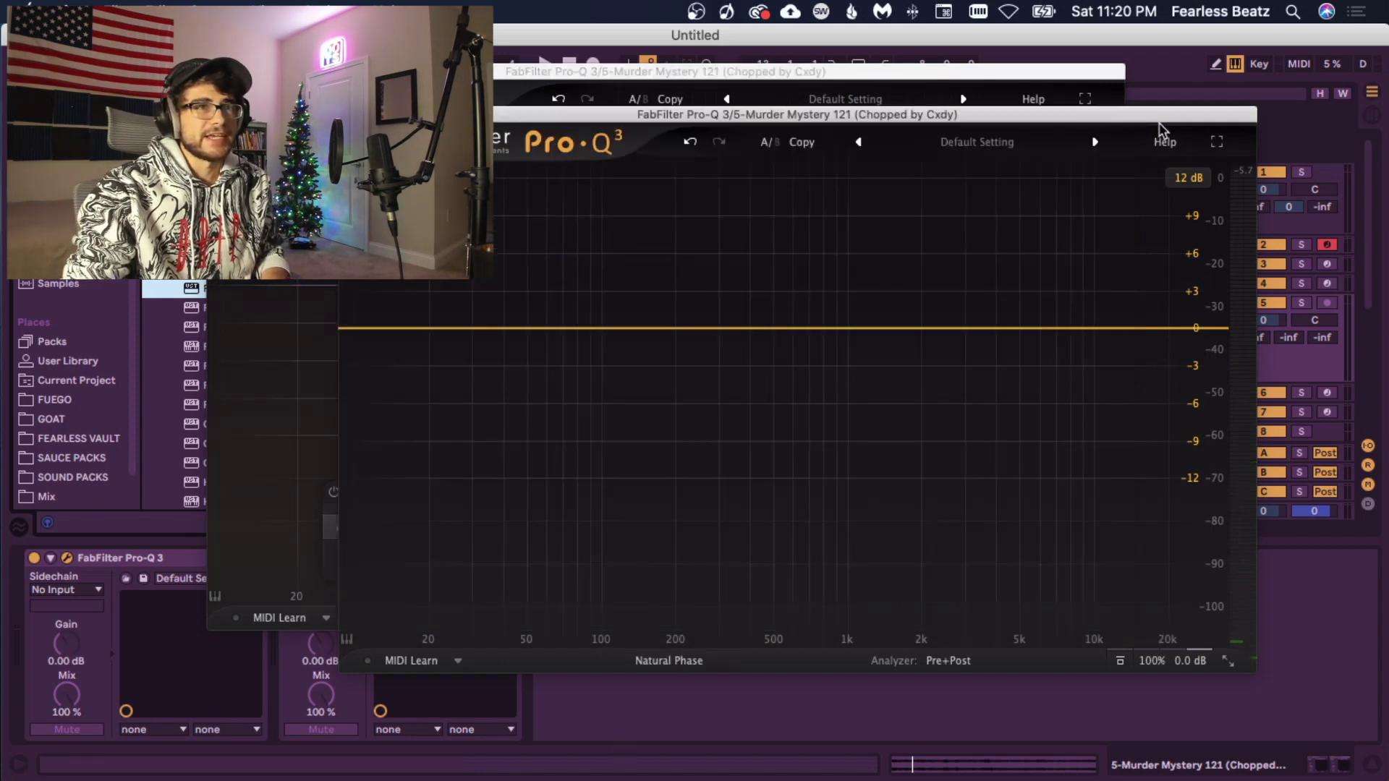
click(350, 114)
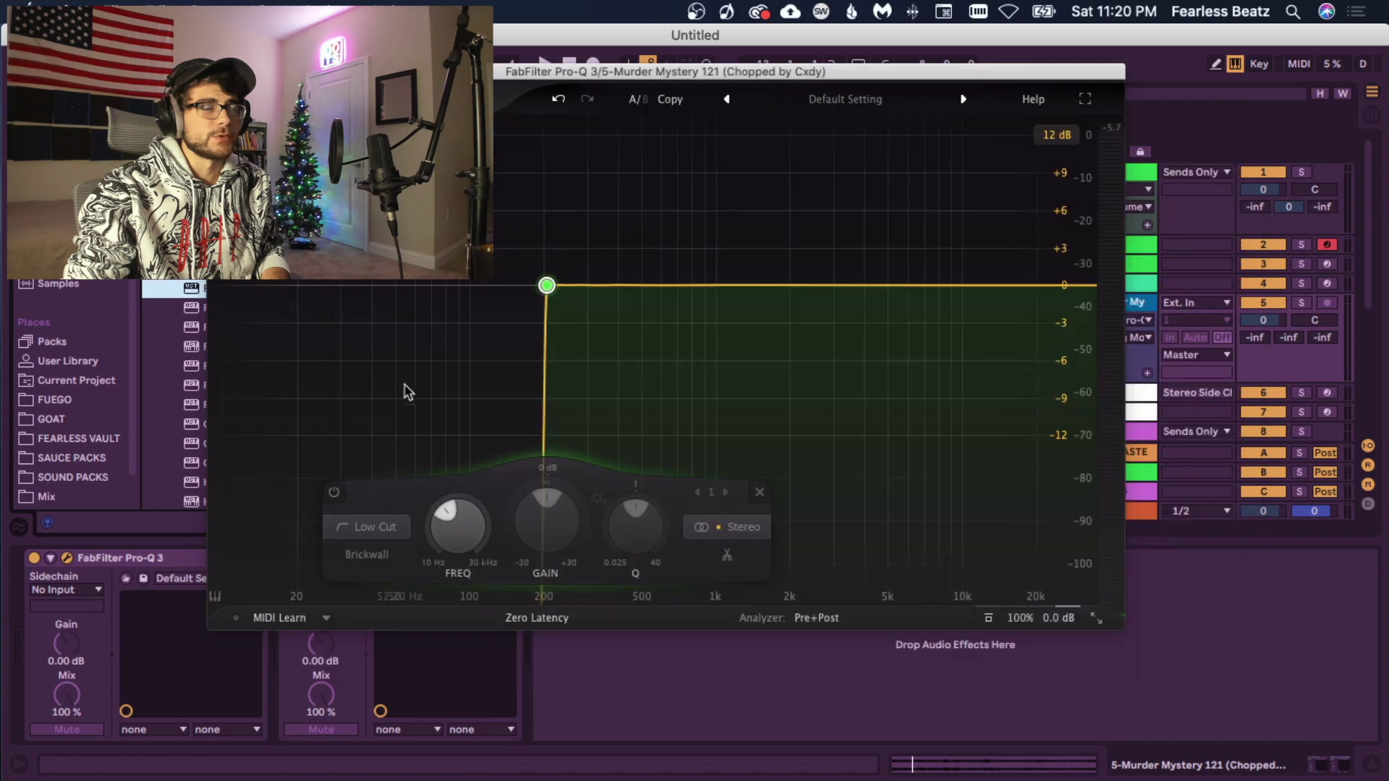
key(space)
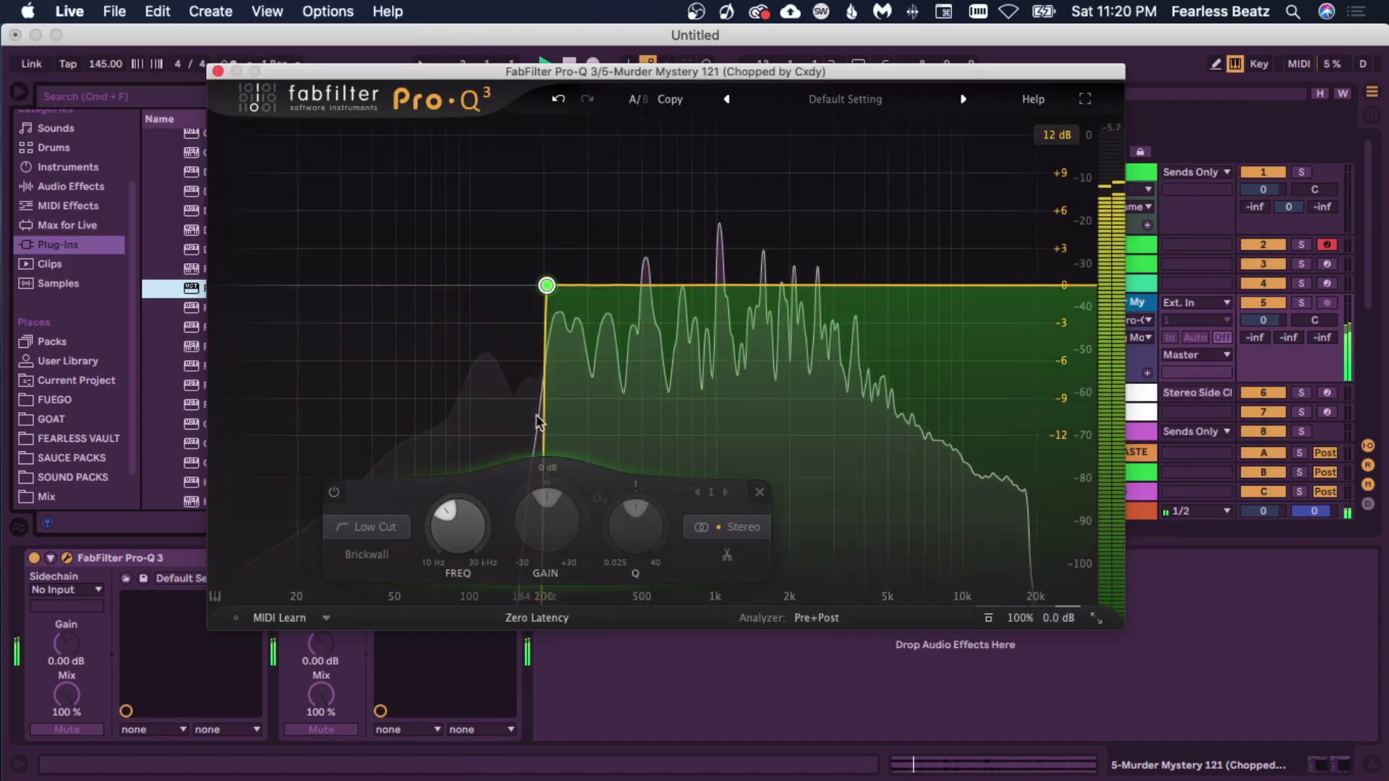
mouse_move(550, 363)
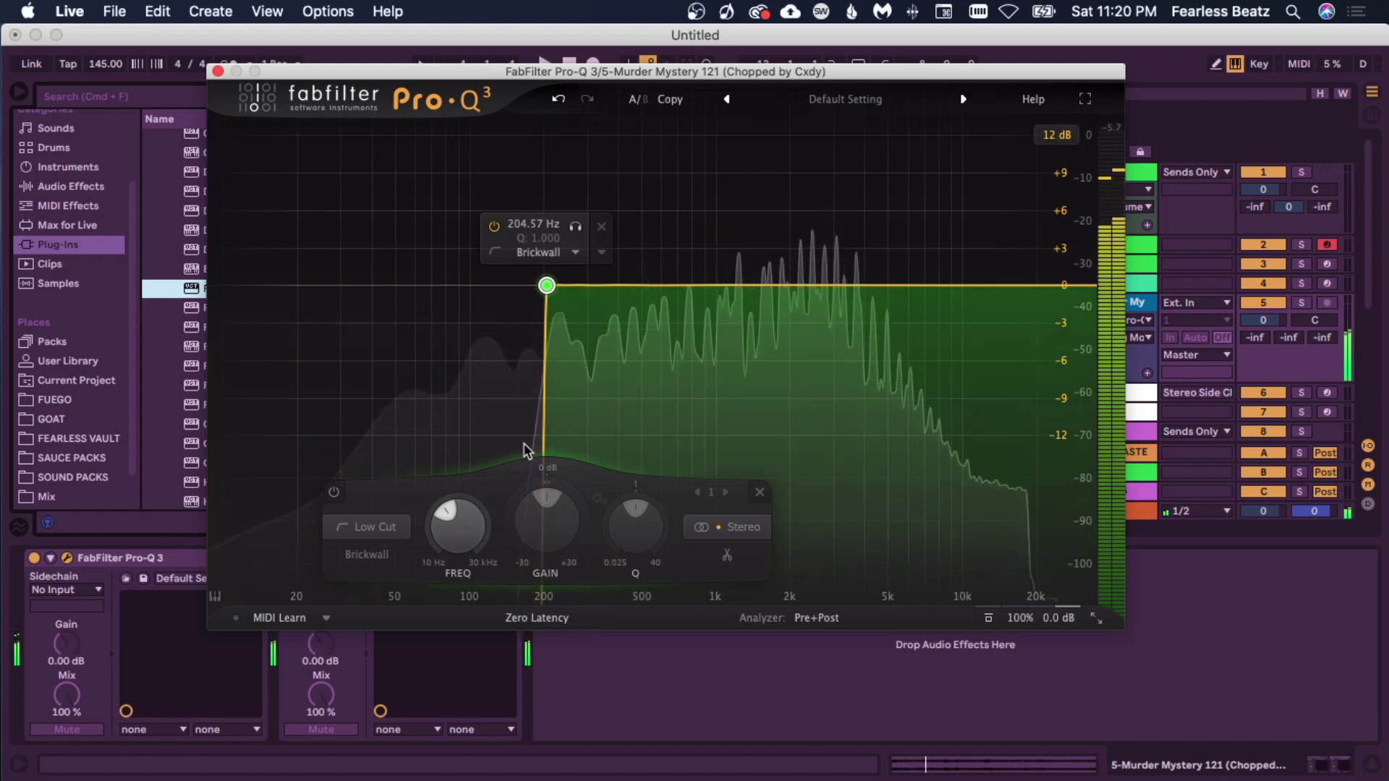
key(space)
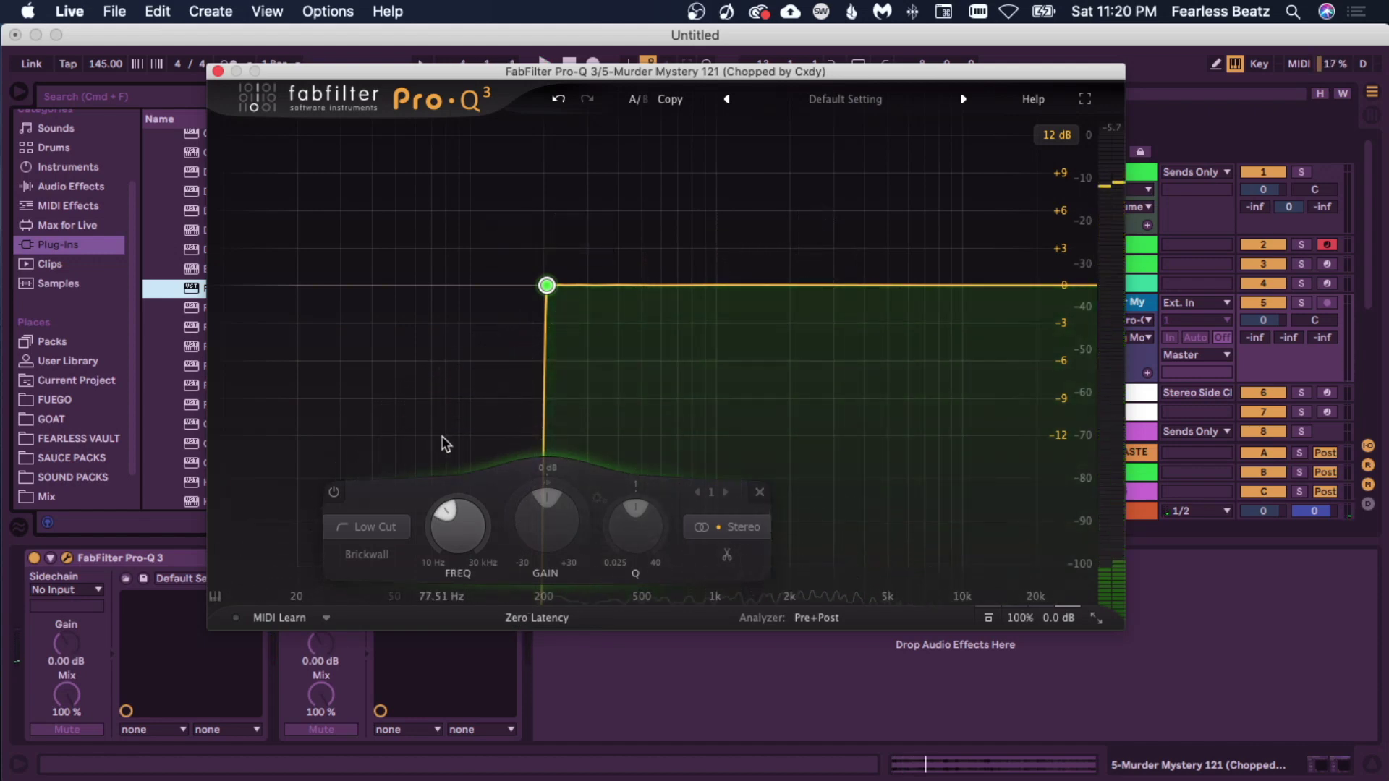
Step: Raise the first Pro-Q 3's brickwall low cut to about 251.52 Hz and play the sample through it
key(space)
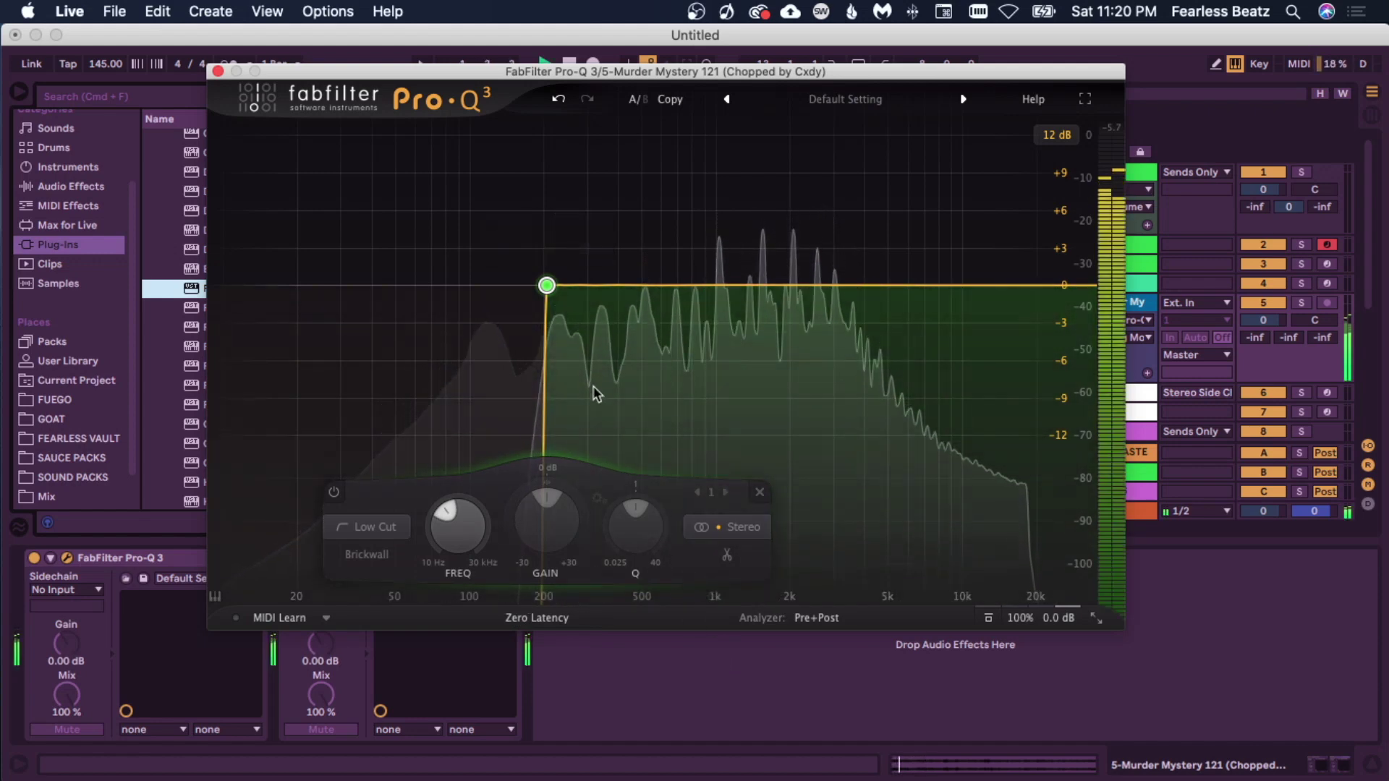
mouse_move(556, 285)
drag(548, 288, 571, 292)
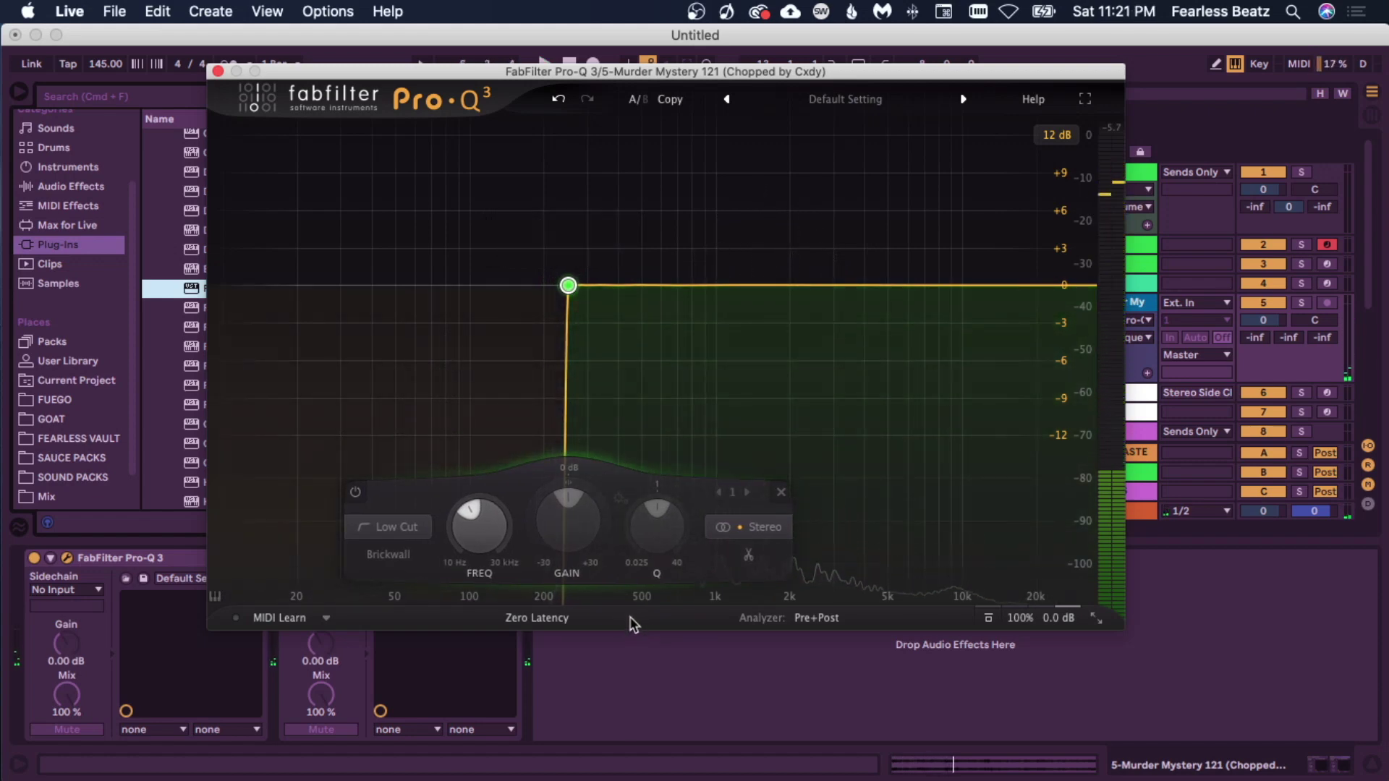
key(space)
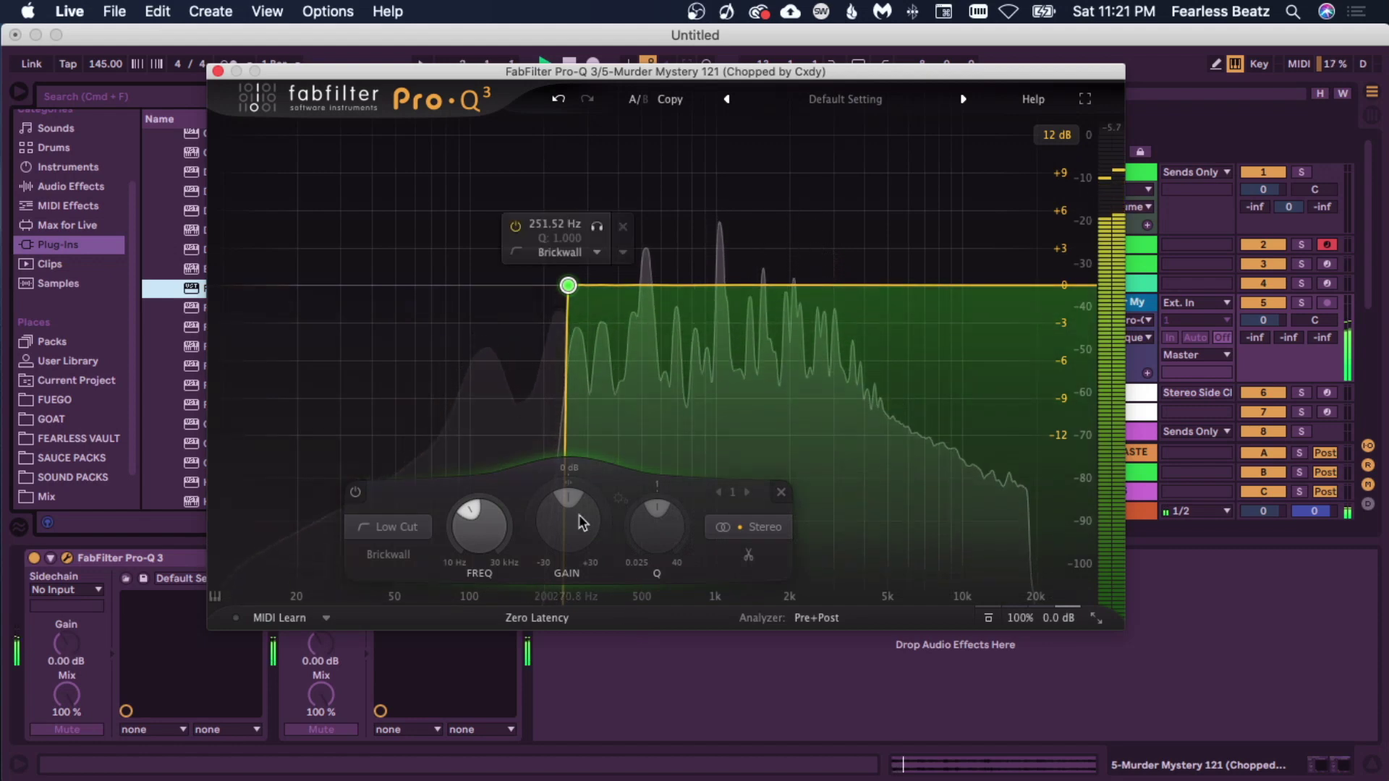
key(space)
Step: Switch to the second Pro-Q 3's window and play the sample to examine the spectrum after the low cut
click(218, 71)
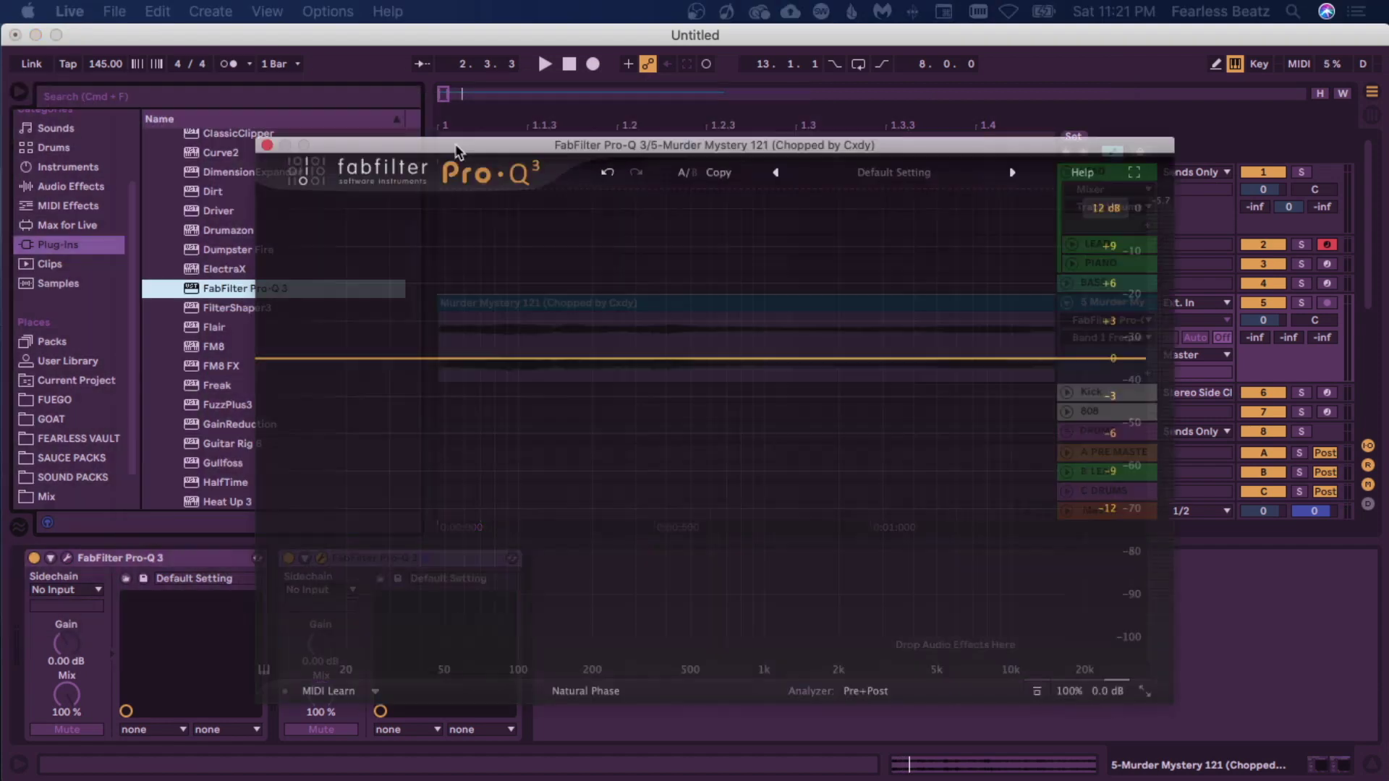
drag(457, 147, 411, 110)
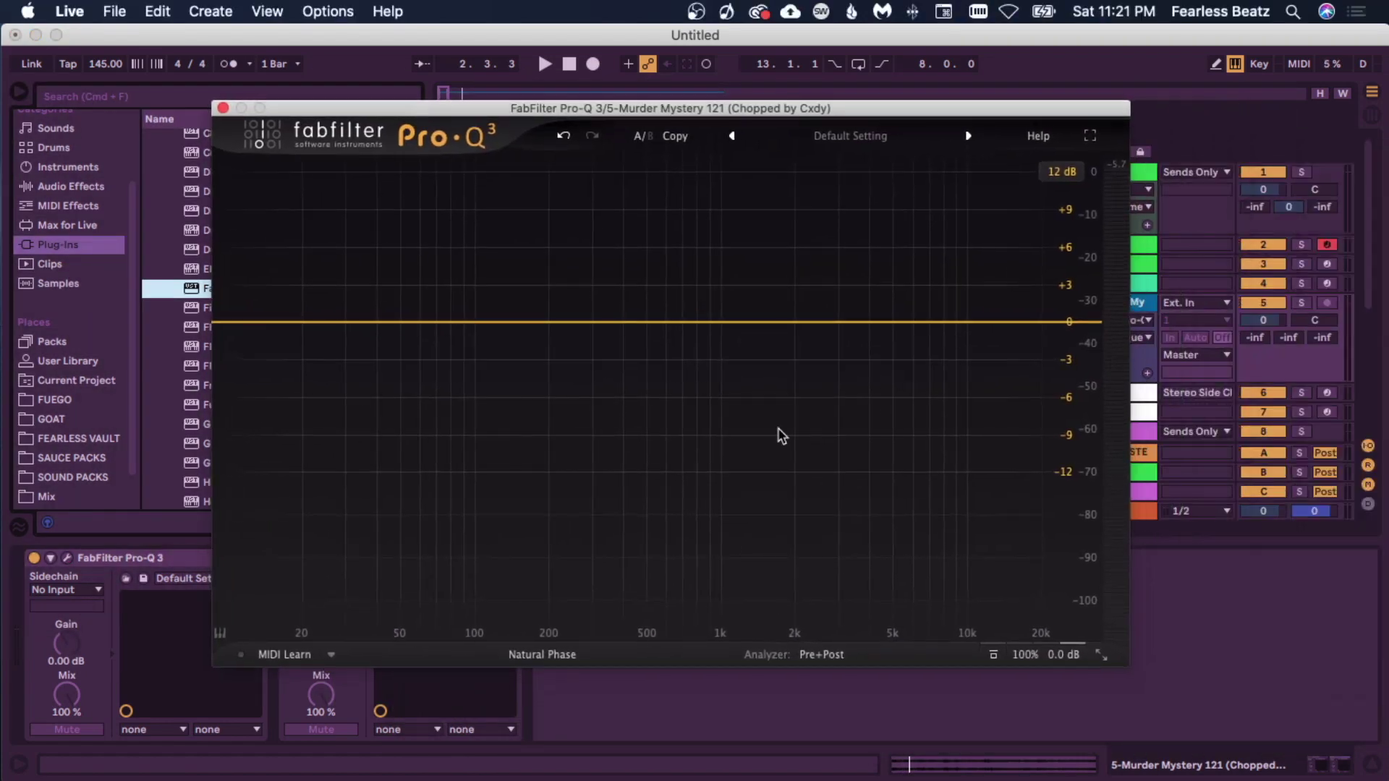
key(space)
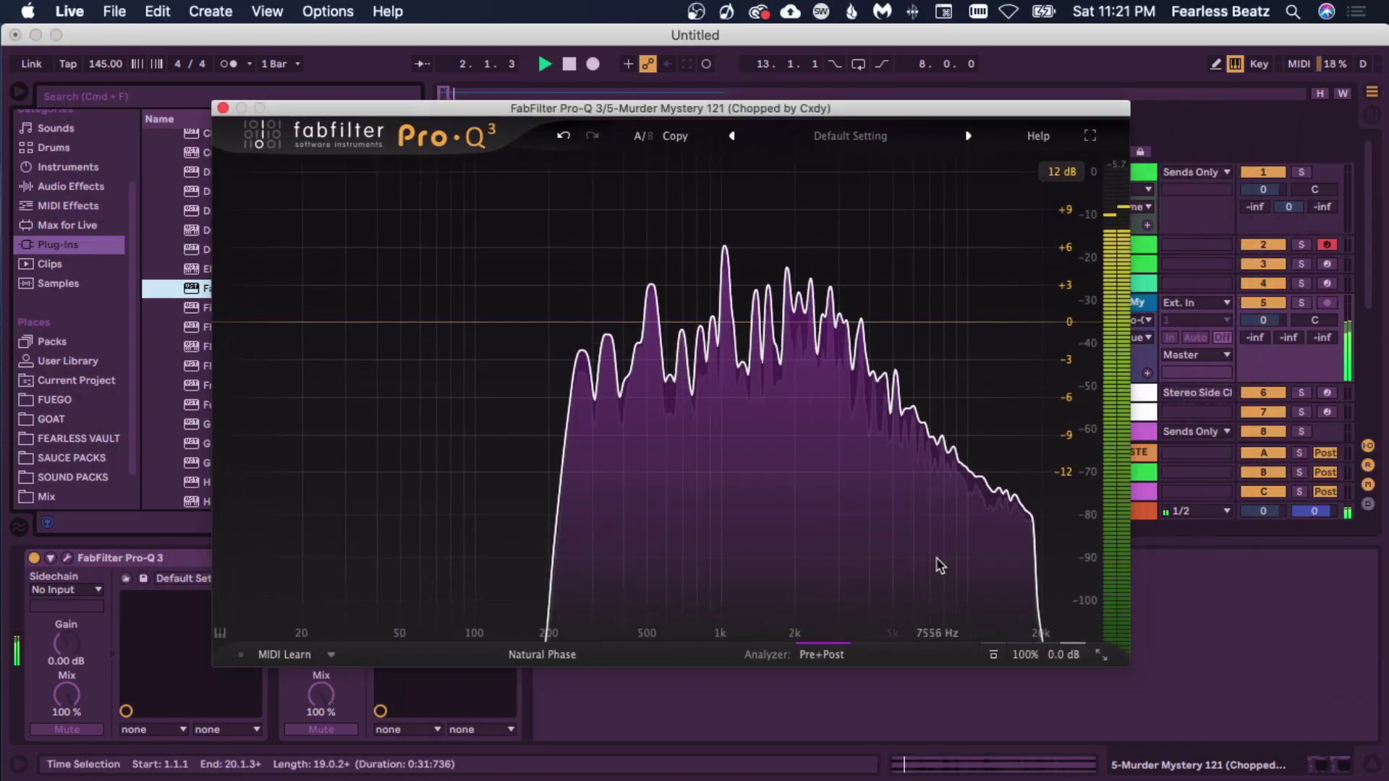
key(space)
click(223, 108)
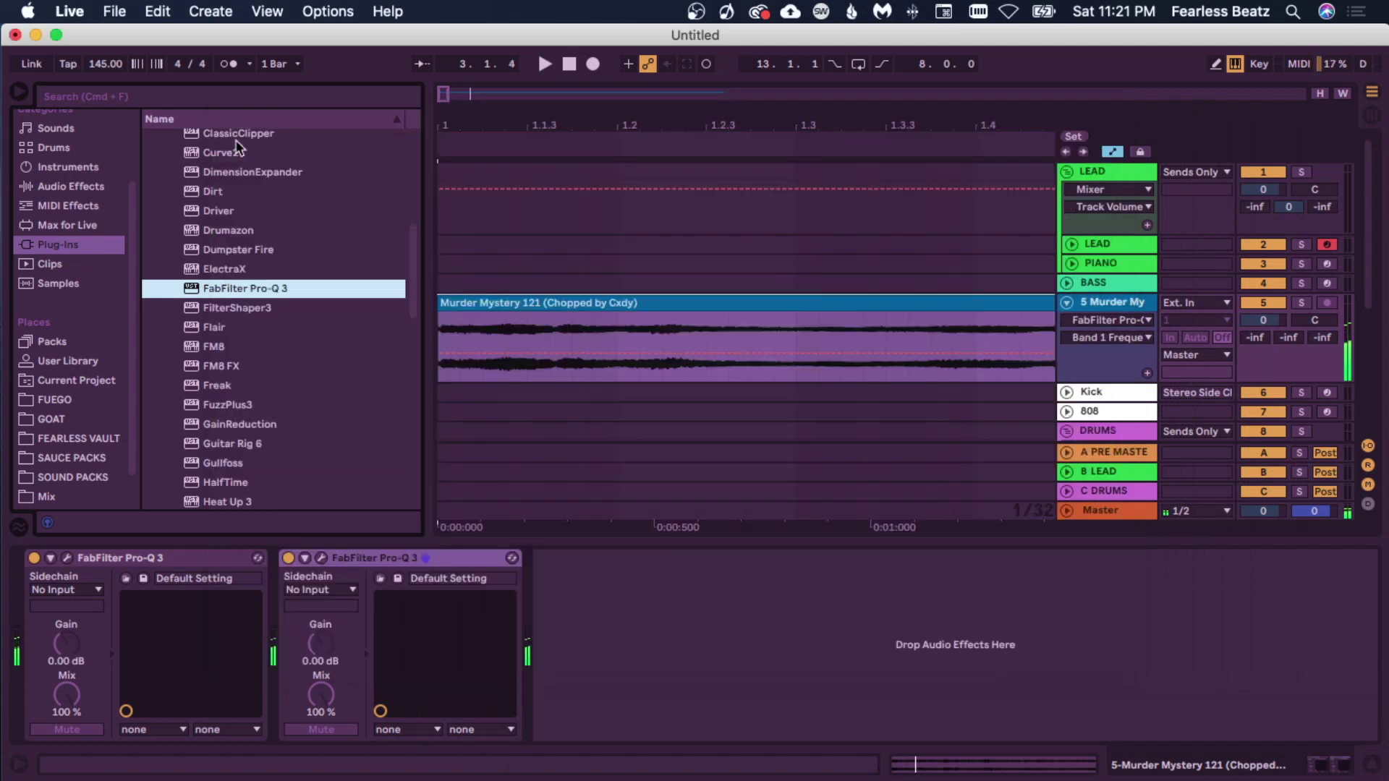
click(448, 558)
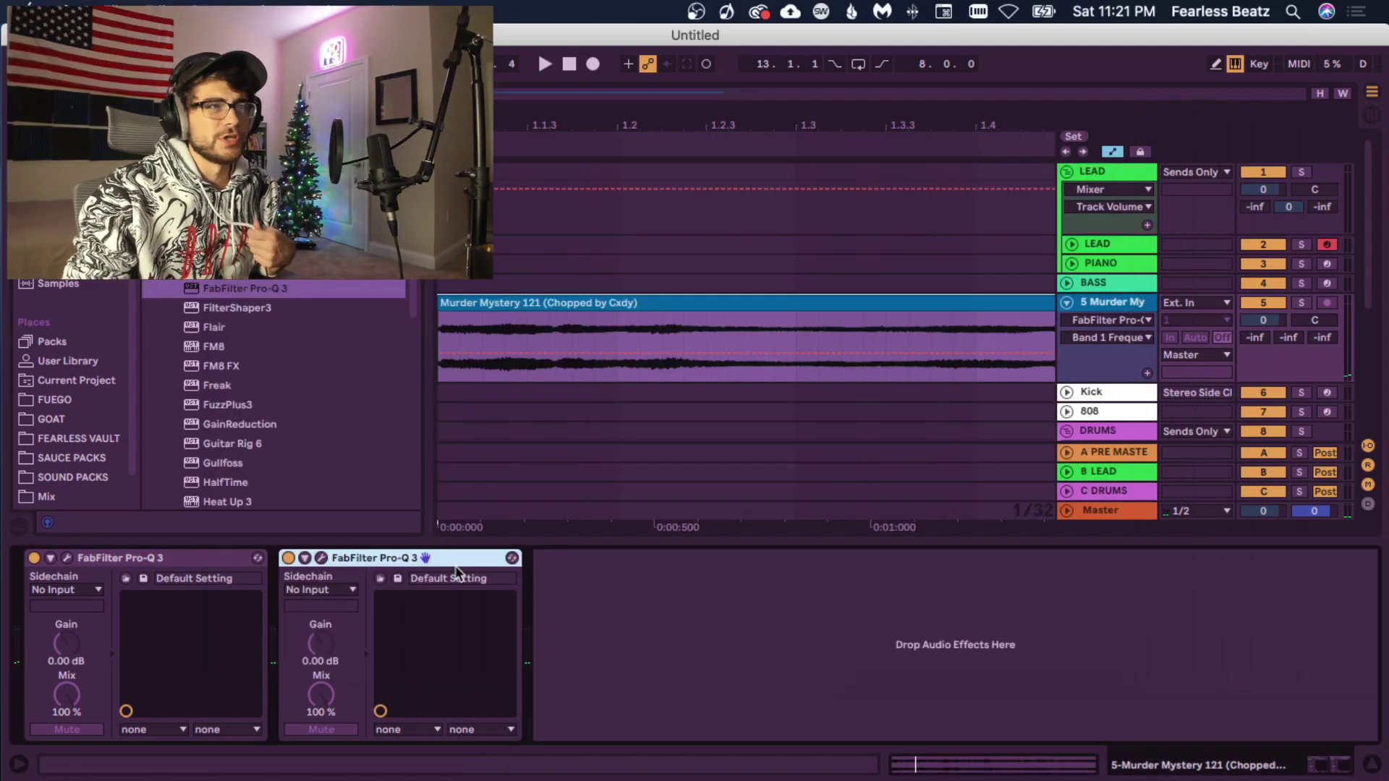